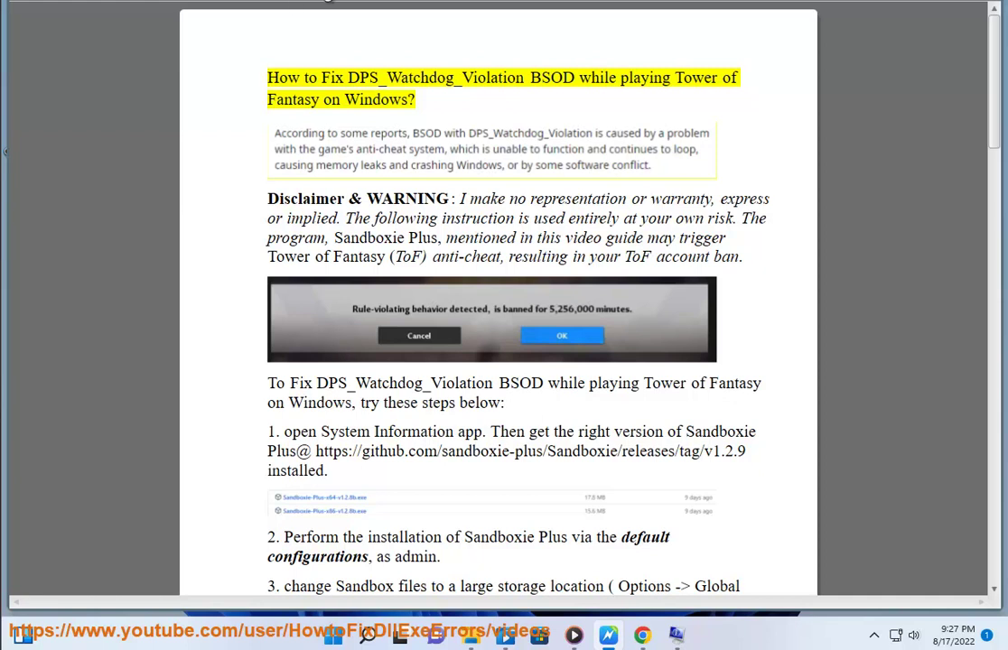
Launch System Information from recent apps, confirm the system type is x64-based PC, then close it
{"action": "double_click", "coordinate": [436, 78]}
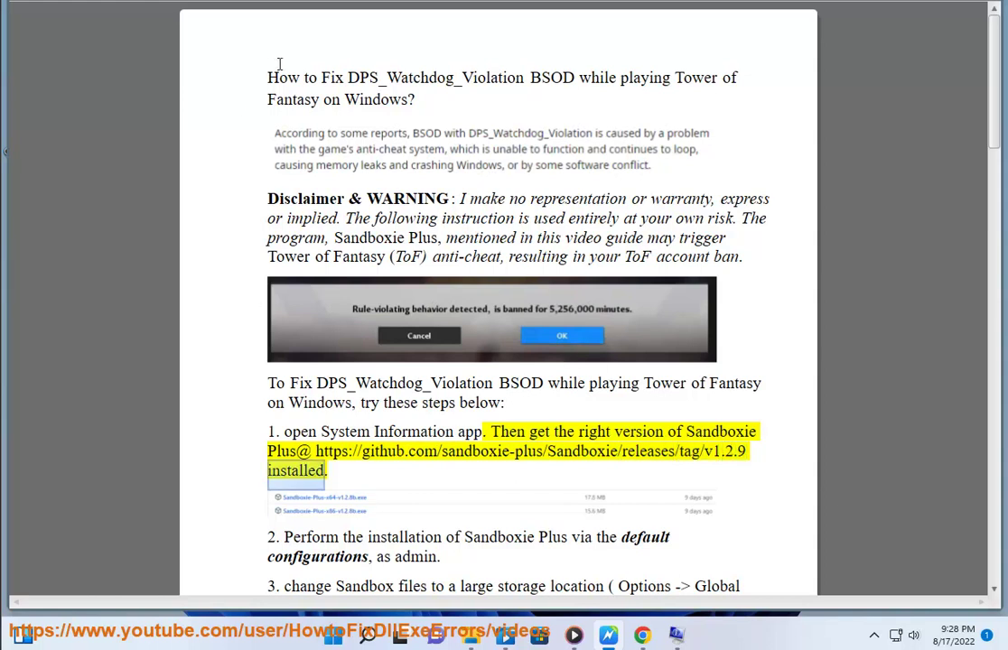
{"action": "left_click_drag", "start_coordinate": [442, 435], "coordinate": [312, 430]}
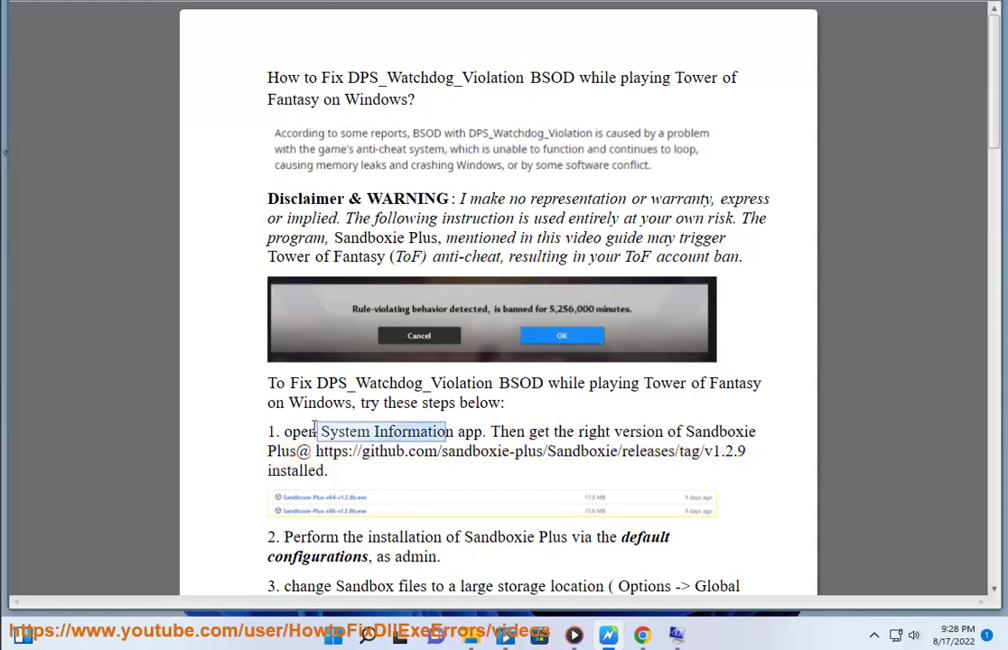
{"action": "key", "text": "super"}
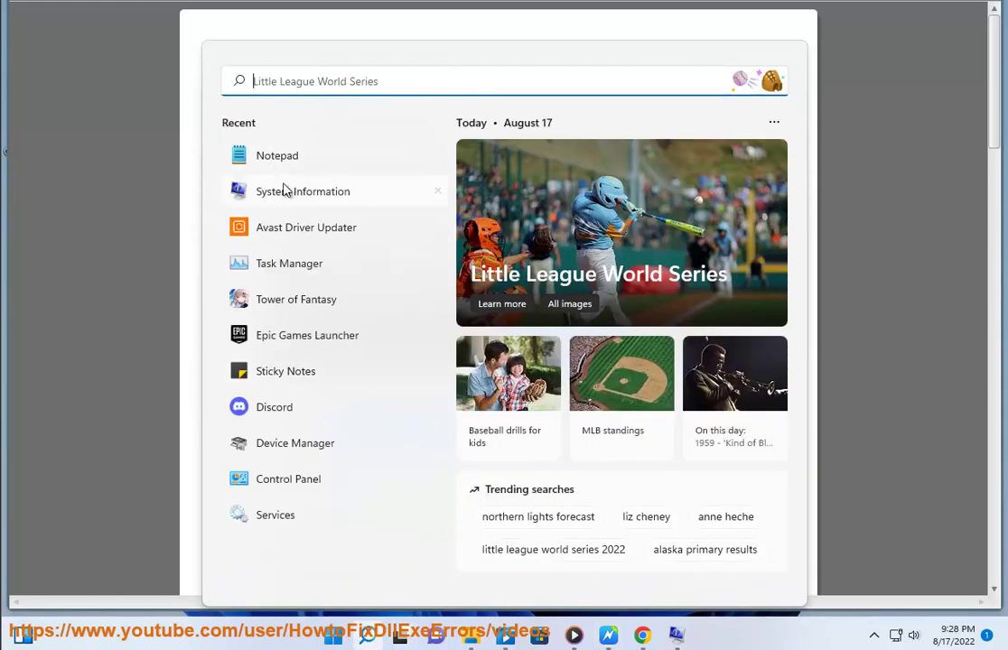
{"action": "left_click", "coordinate": [308, 192]}
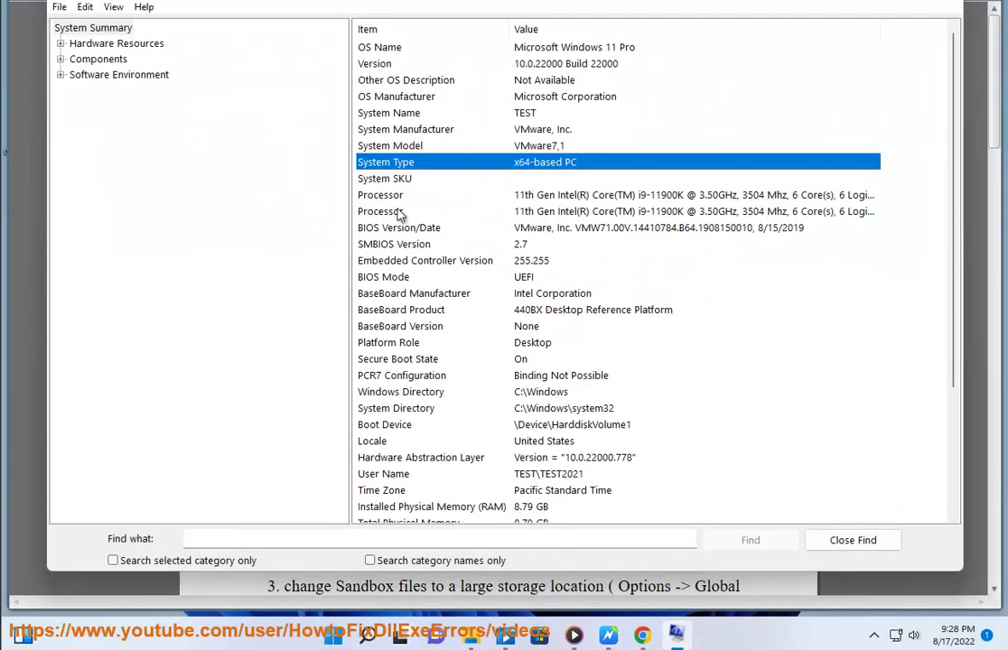
{"action": "left_click_drag", "start_coordinate": [214, 1], "coordinate": [221, 37]}
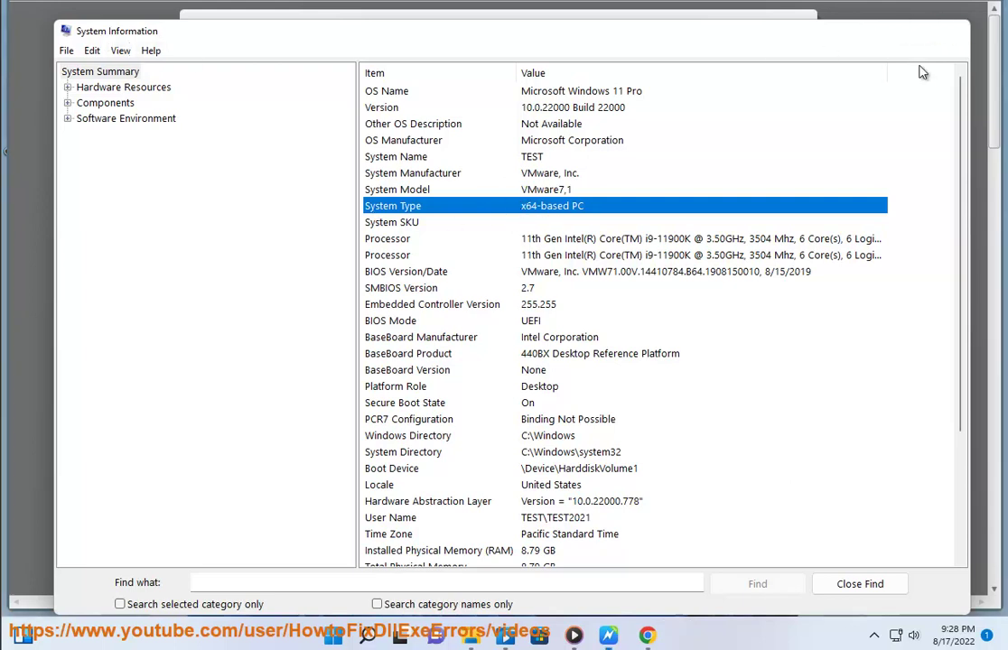
{"action": "left_click", "coordinate": [951, 32]}
On the Chrome release page, identify the Sandboxie-Plus-x64-v1.2.8b.exe installer
{"action": "left_click", "coordinate": [661, 630]}
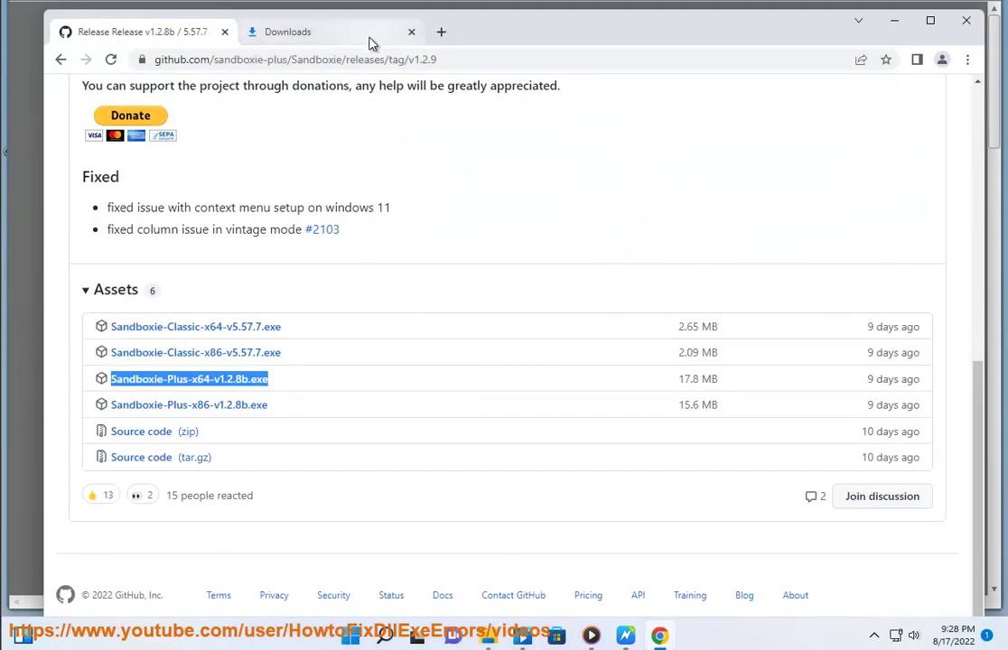
{"action": "left_click", "coordinate": [466, 59]}
{"action": "scroll", "coordinate": [367, 311], "scroll_direction": "up", "scroll_amount": 3}
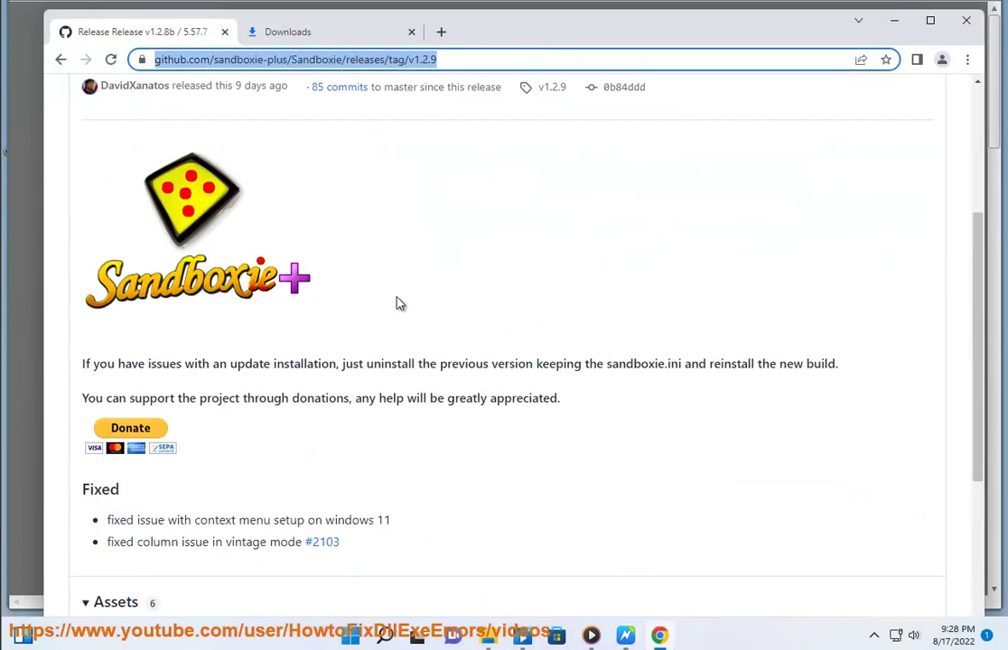
{"action": "scroll", "coordinate": [283, 351], "scroll_direction": "down", "scroll_amount": 3}
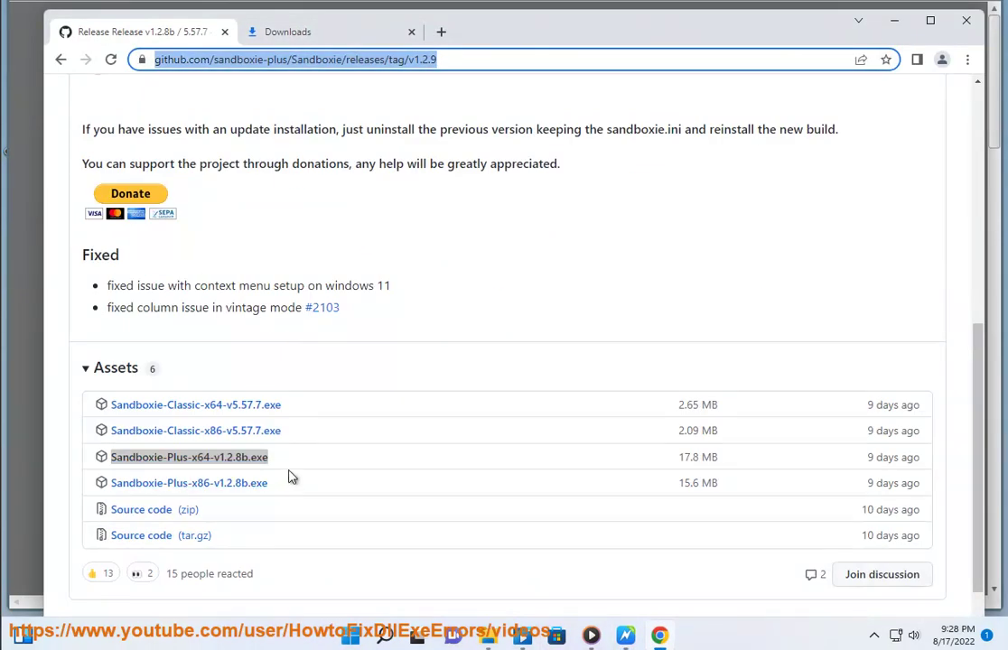
{"action": "left_click_drag", "start_coordinate": [281, 468], "coordinate": [109, 459]}
Run the downloaded Sandboxie-Plus-x64-v1.2.8b.exe from Downloads as administrator and allow it
{"action": "left_click", "coordinate": [488, 638]}
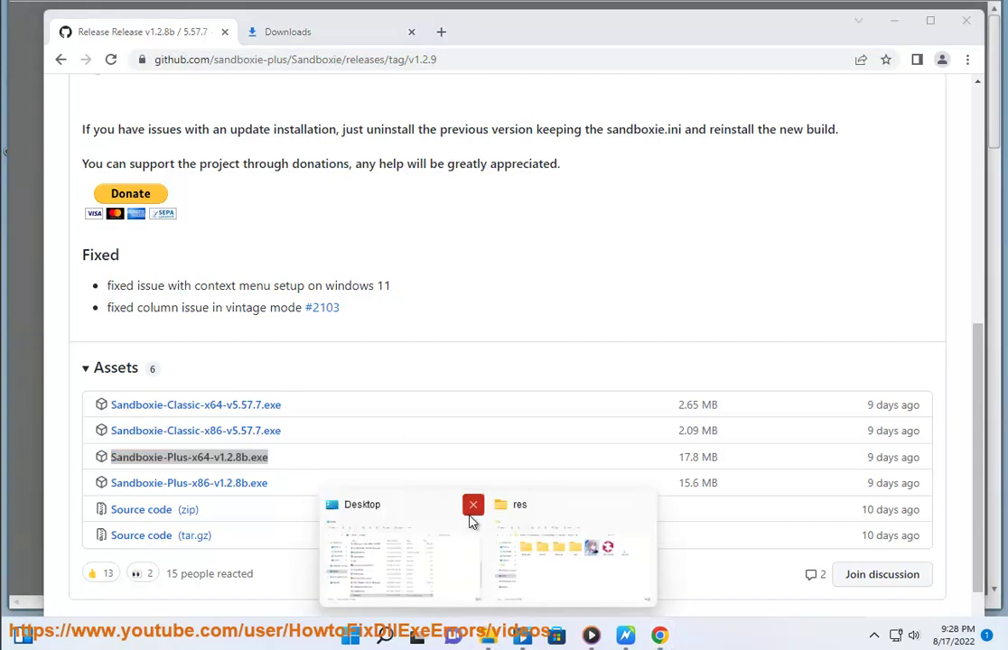
{"action": "left_click", "coordinate": [388, 560]}
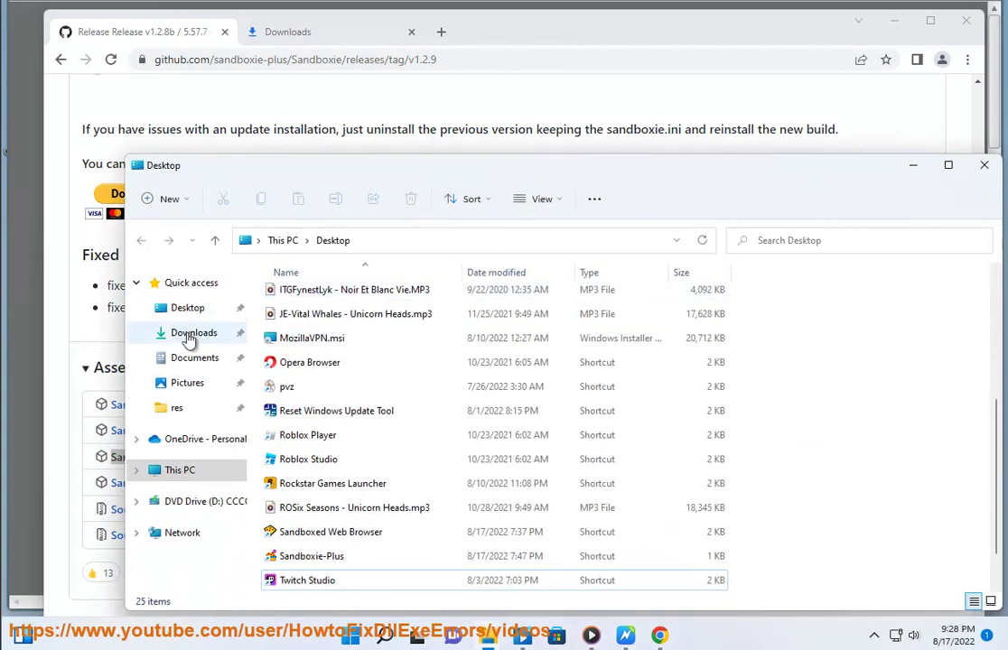
{"action": "left_click", "coordinate": [225, 337]}
{"action": "left_click", "coordinate": [302, 321]}
{"action": "right_click", "coordinate": [325, 325]}
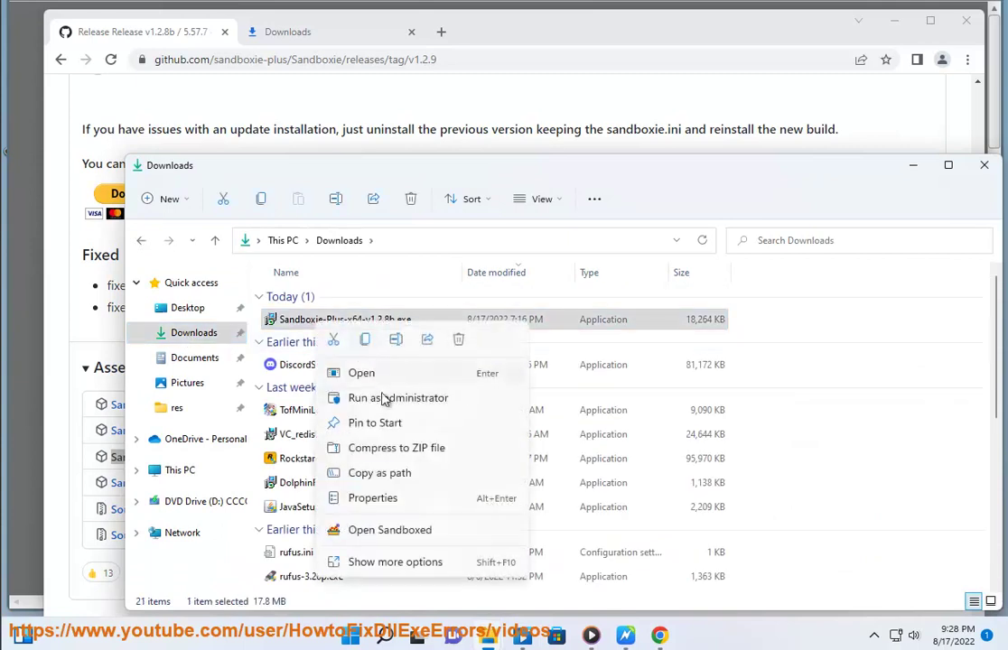
{"action": "left_click", "coordinate": [384, 400]}
{"action": "left_click", "coordinate": [461, 420]}
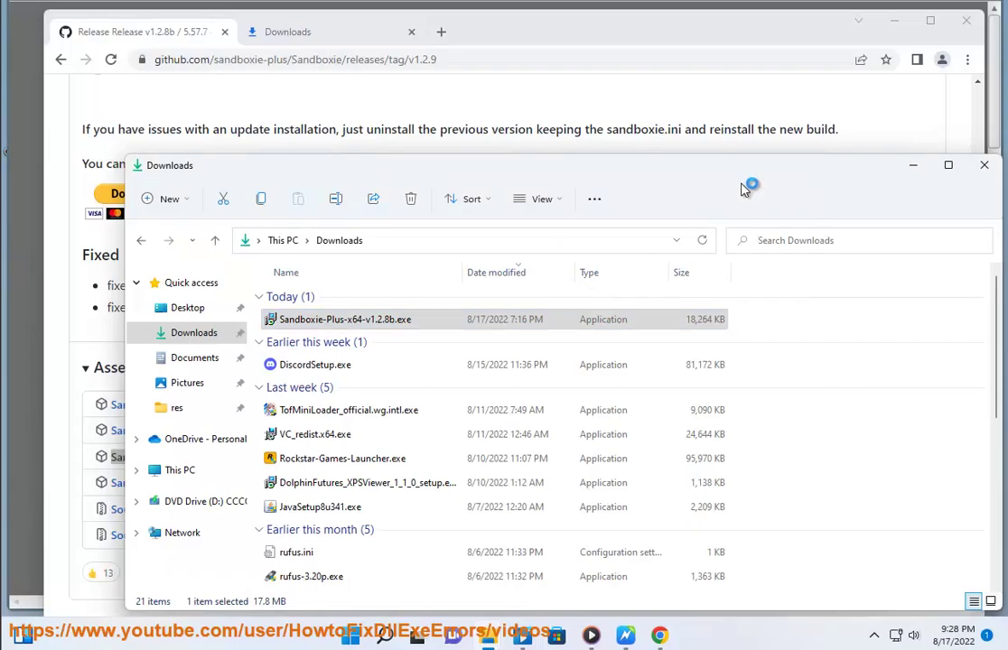
Close the Downloads window and minimize Chrome, confirm English for setup, and accept the license agreement
{"action": "left_click", "coordinate": [983, 166]}
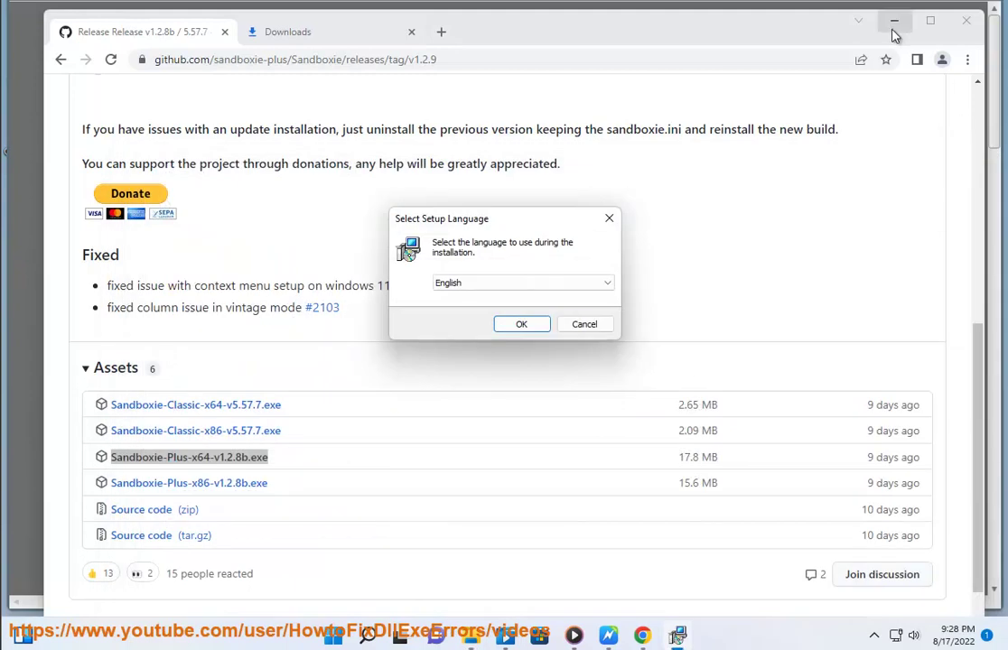
{"action": "left_click", "coordinate": [894, 20]}
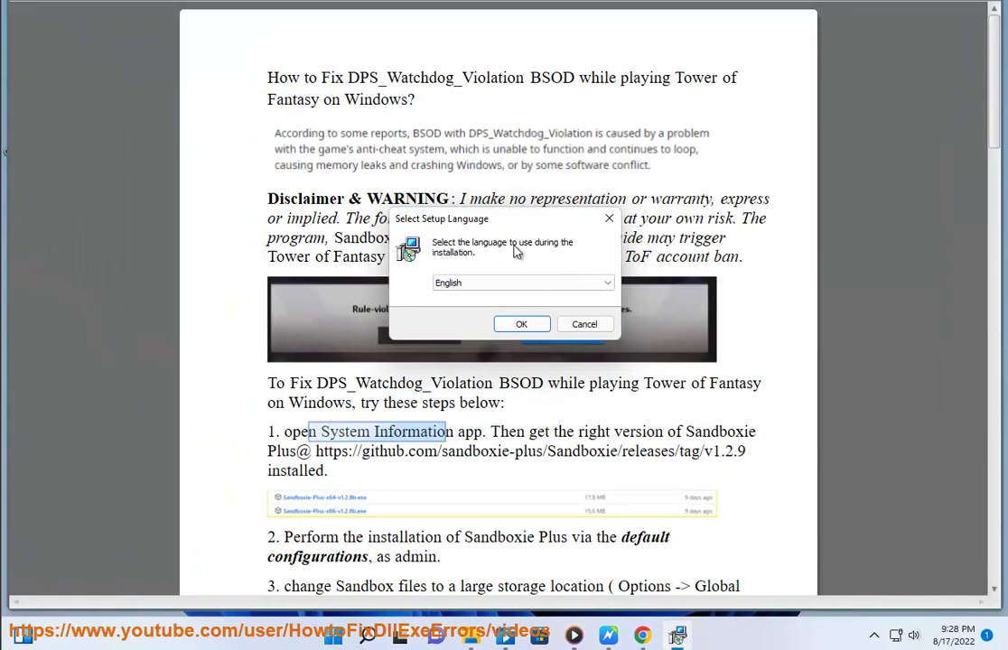
{"action": "left_click", "coordinate": [499, 283]}
{"action": "left_click", "coordinate": [495, 282]}
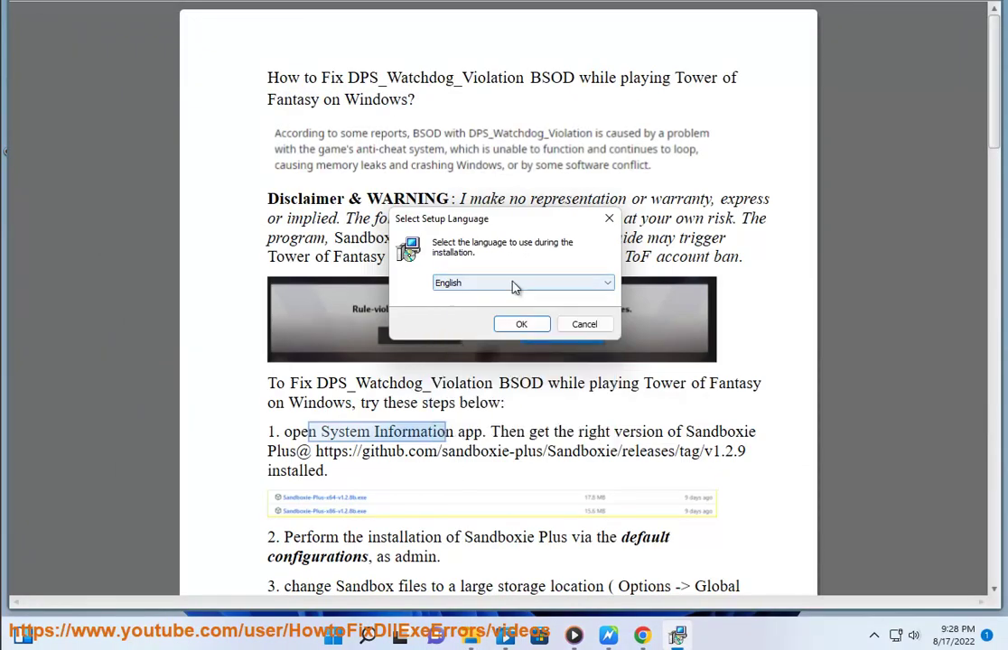
{"action": "left_click", "coordinate": [527, 322]}
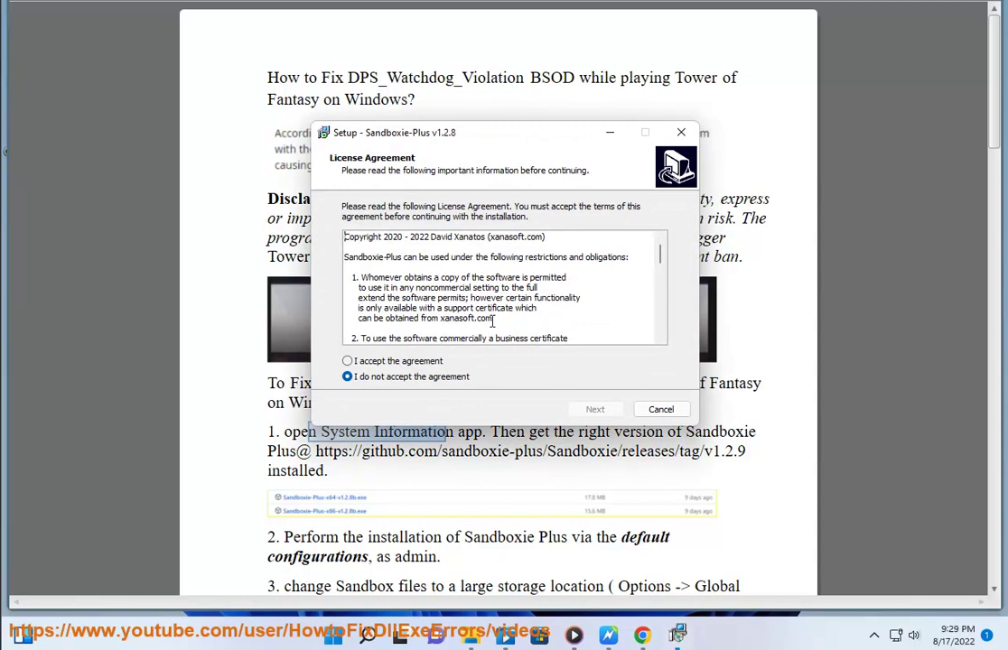
{"action": "left_click", "coordinate": [418, 361]}
{"action": "left_click", "coordinate": [358, 450]}
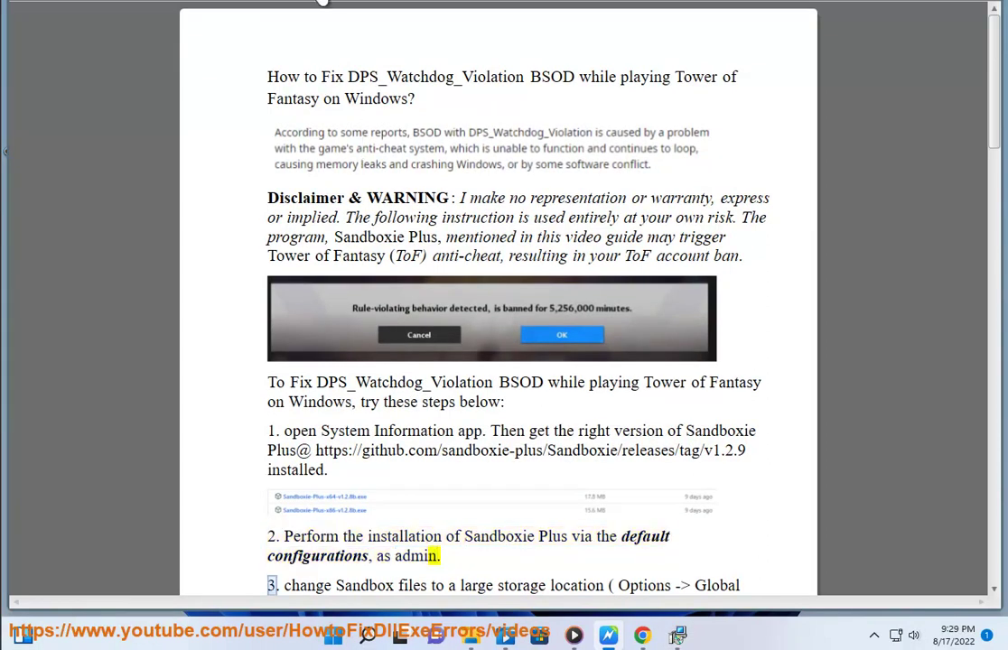
Check the signed-in user's account type via Task Manager's Users list is Administrator, then close User Accounts
{"action": "right_click", "coordinate": [743, 634]}
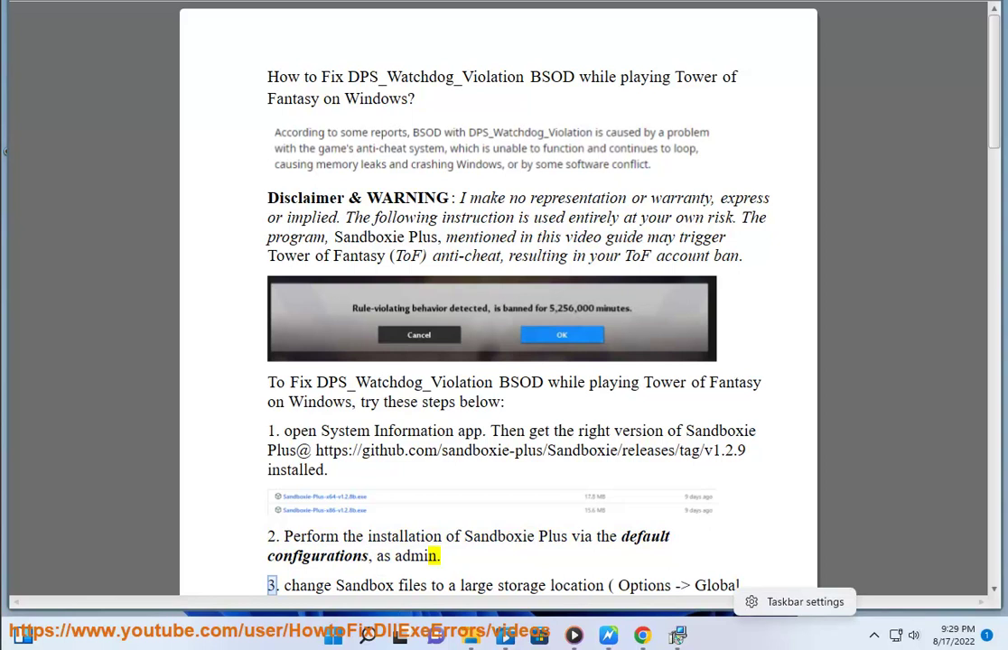
{"action": "left_click", "coordinate": [366, 636]}
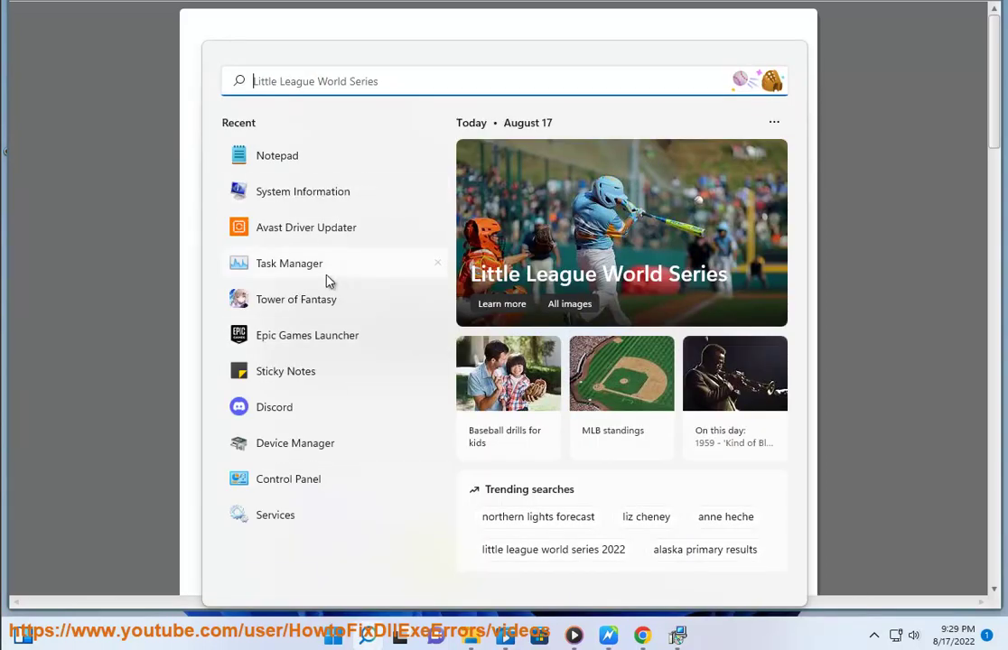
{"action": "left_click", "coordinate": [394, 276]}
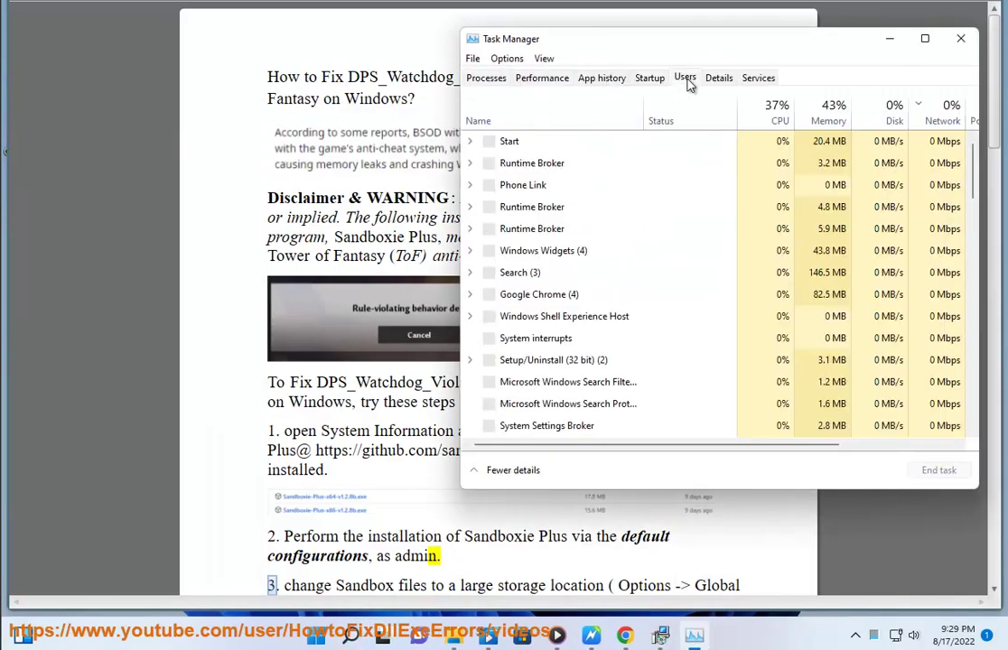
{"action": "left_click", "coordinate": [687, 79]}
{"action": "left_click", "coordinate": [575, 145]}
{"action": "right_click", "coordinate": [553, 151]}
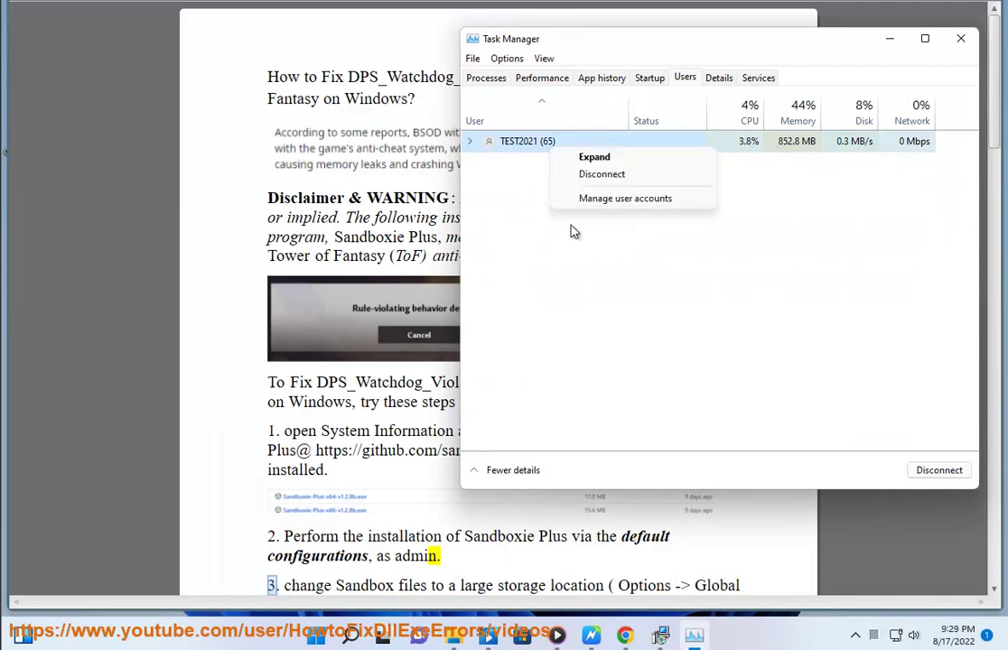
{"action": "left_click", "coordinate": [602, 212]}
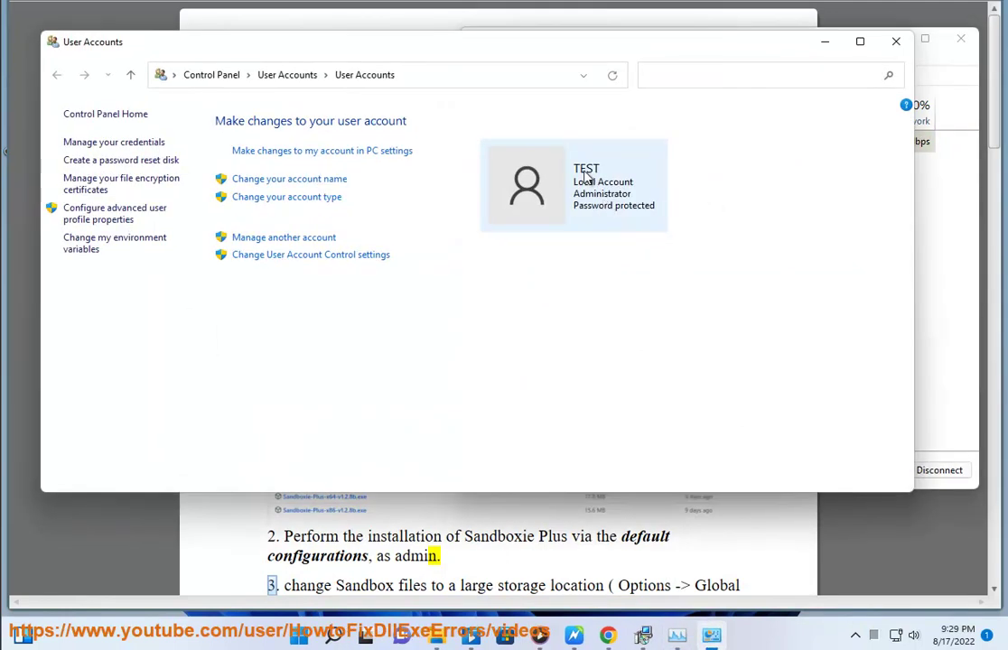
{"action": "left_click", "coordinate": [896, 40]}
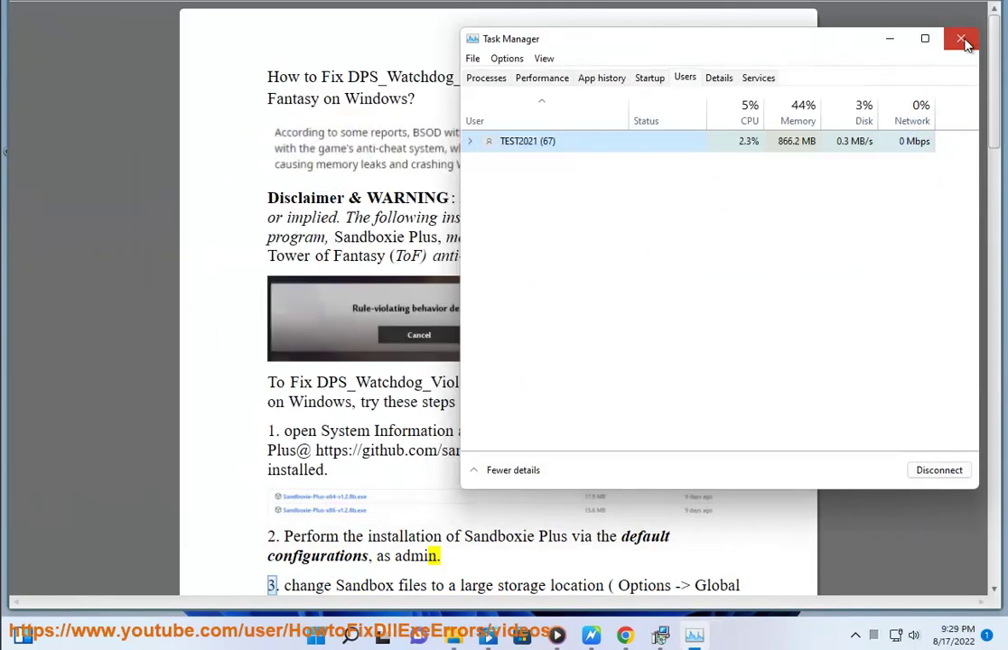
Close Task Manager, then install Sandboxie-Plus v1.2.8 with default options and SandMan.exe launching at Finish
{"action": "left_click", "coordinate": [962, 38]}
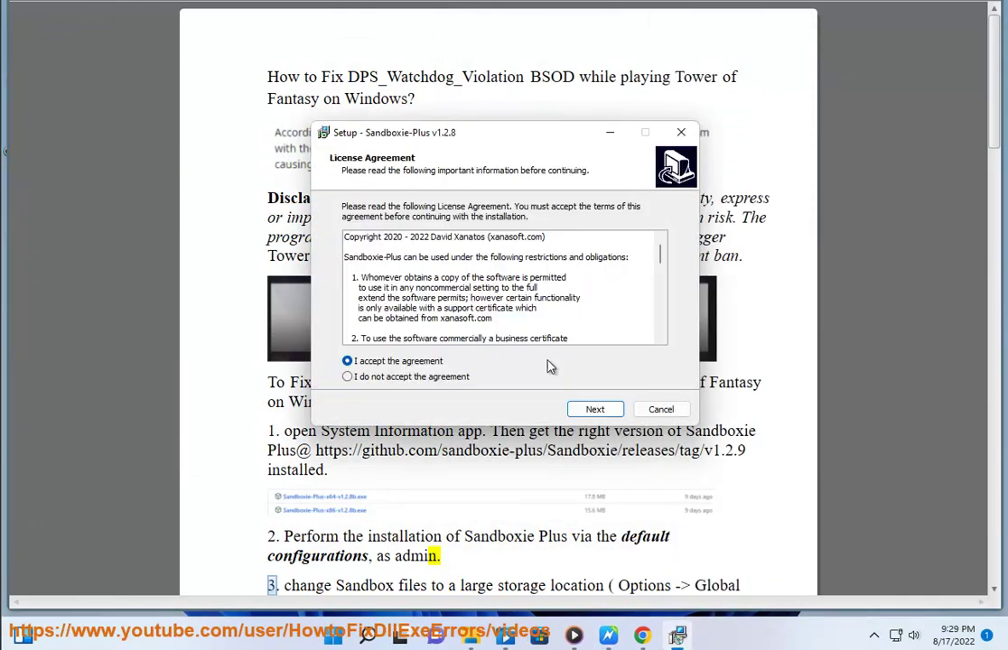
{"action": "left_click", "coordinate": [576, 411]}
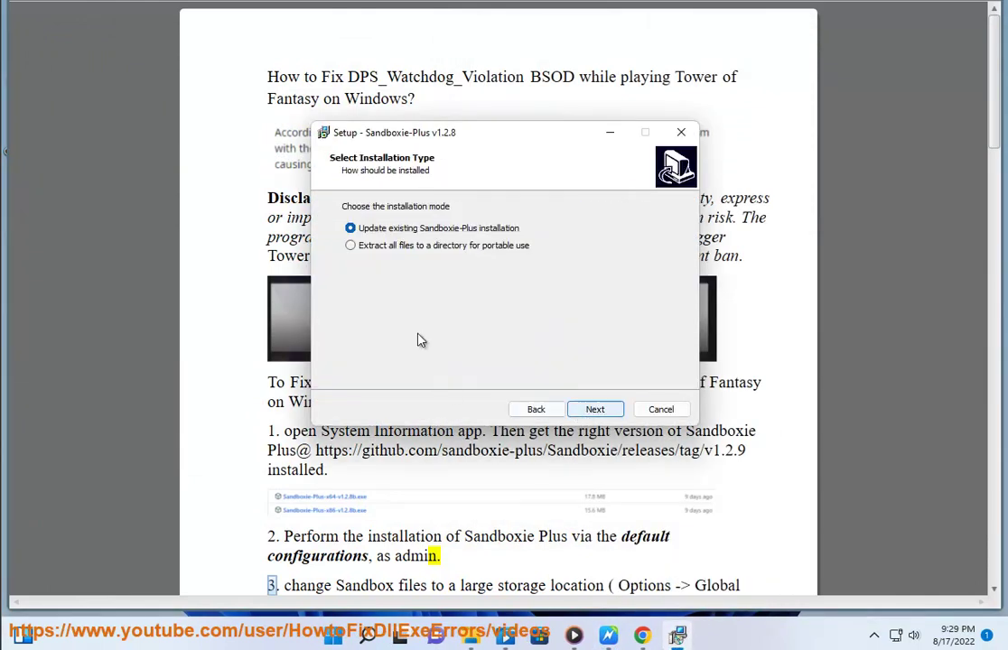
{"action": "left_click", "coordinate": [597, 411]}
{"action": "left_click", "coordinate": [608, 410]}
{"action": "left_click", "coordinate": [607, 412]}
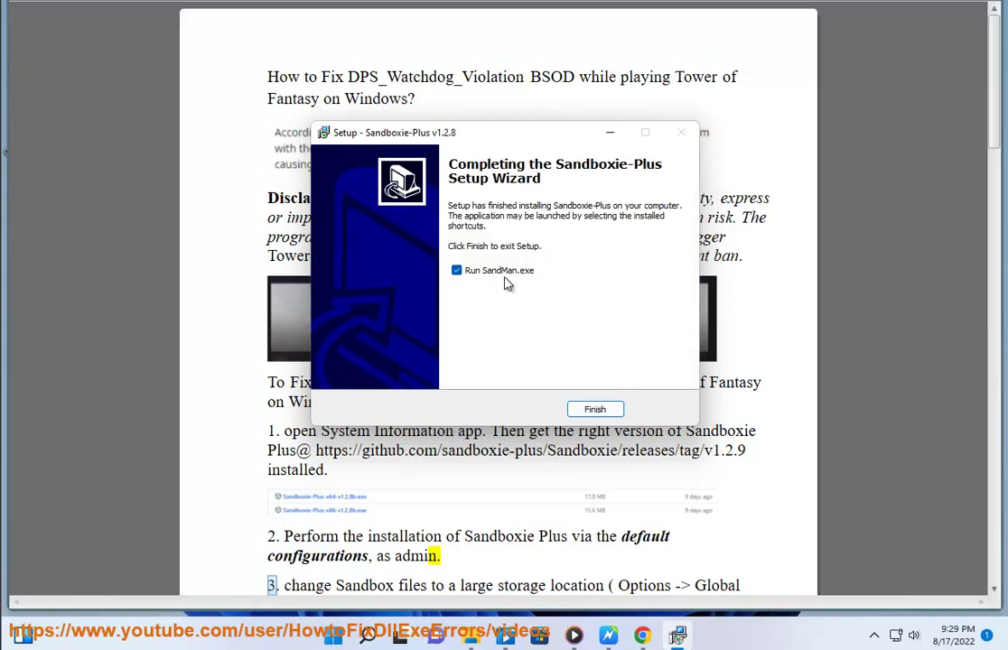
{"action": "left_click", "coordinate": [593, 409]}
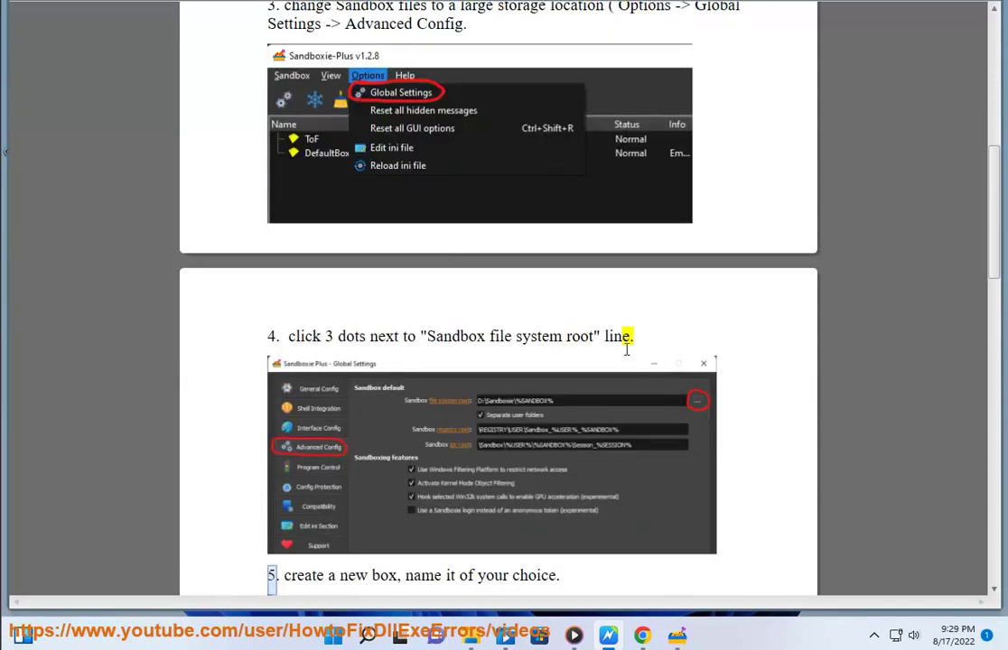
Dismiss the compatibility dialog and open Global Settings at the Advanced Config page
{"action": "key", "text": "alt+Tab"}
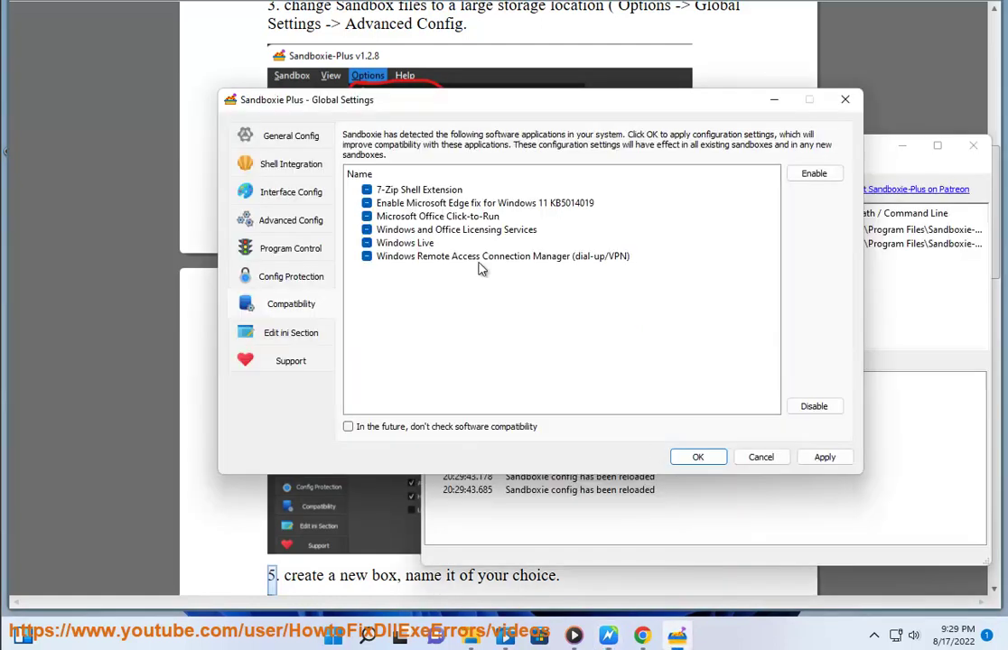
{"action": "left_click", "coordinate": [760, 459]}
{"action": "left_click", "coordinate": [521, 169]}
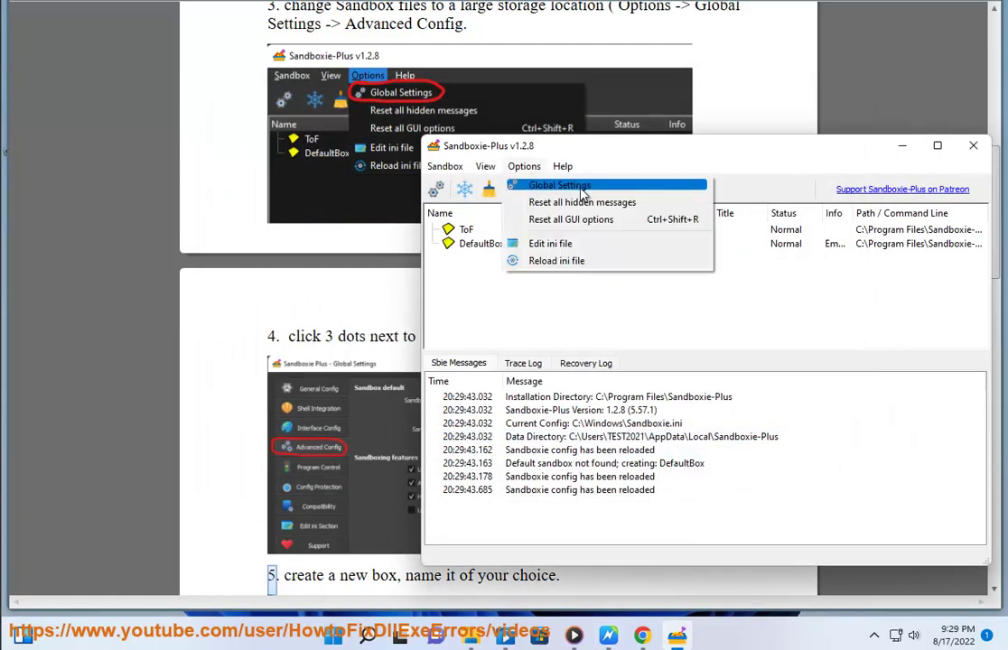
{"action": "left_click", "coordinate": [644, 187]}
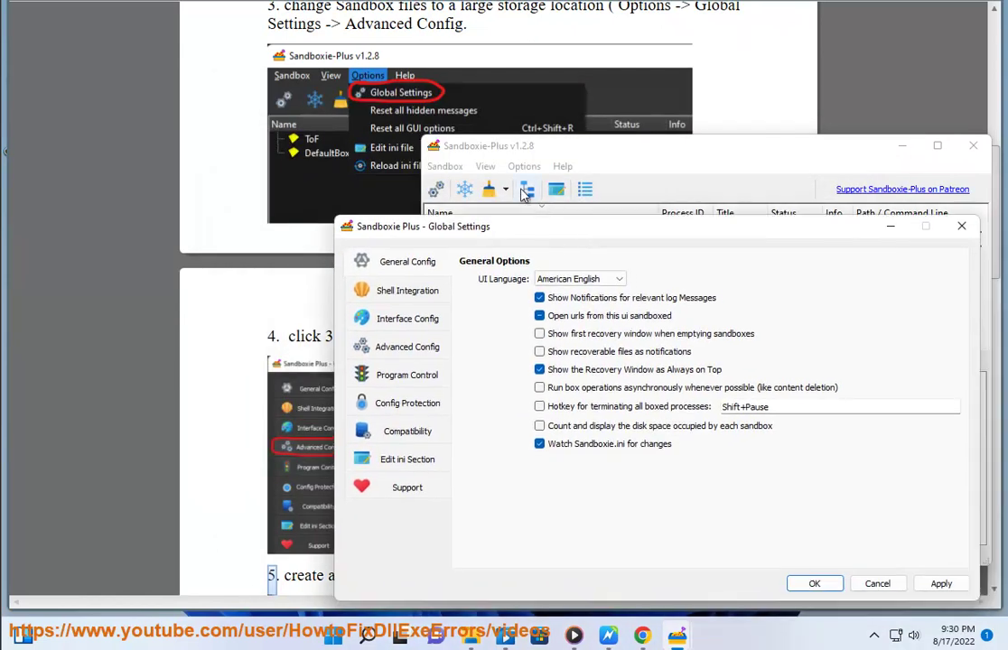
{"action": "left_click", "coordinate": [524, 166]}
{"action": "mouse_move", "coordinate": [563, 166]}
{"action": "left_click", "coordinate": [354, 221]}
{"action": "left_click", "coordinate": [399, 352]}
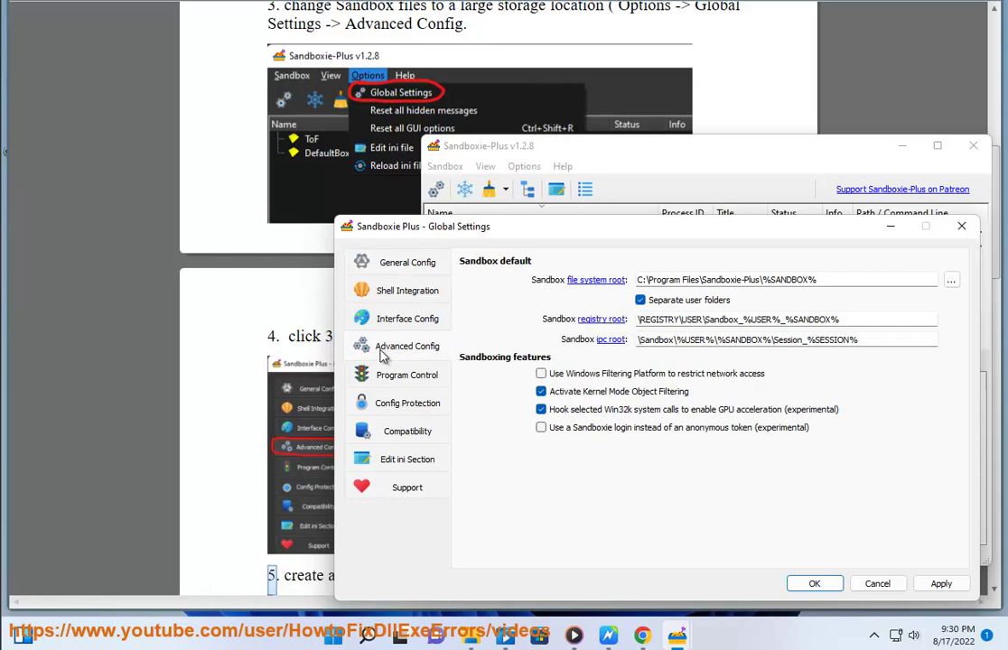
Set the file system root to C:\Program Files\Sandboxie-Plus\%SANDBOX% and save the settings
{"action": "left_click", "coordinate": [951, 281]}
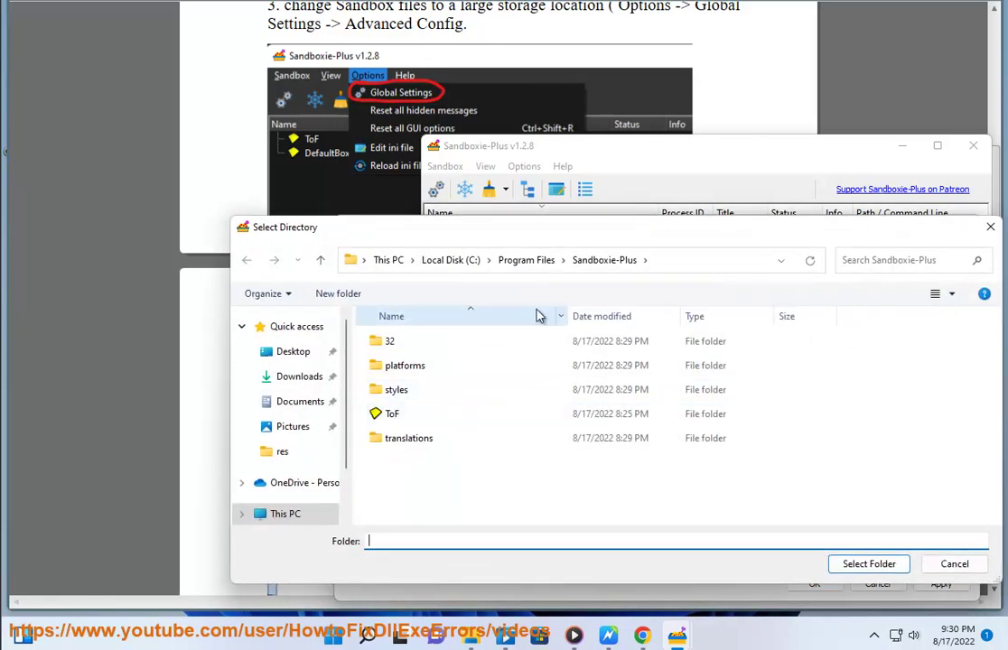
{"action": "left_click", "coordinate": [526, 260]}
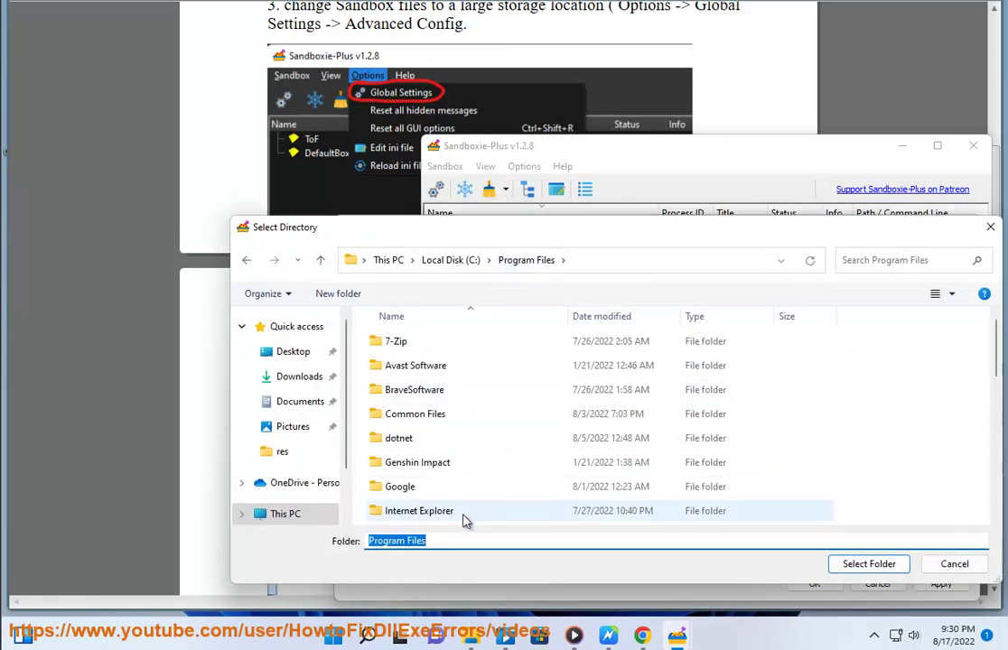
{"action": "scroll", "coordinate": [460, 506], "scroll_direction": "down", "scroll_amount": 4}
{"action": "scroll", "coordinate": [451, 492], "scroll_direction": "down", "scroll_amount": 1}
{"action": "left_click", "coordinate": [429, 420]}
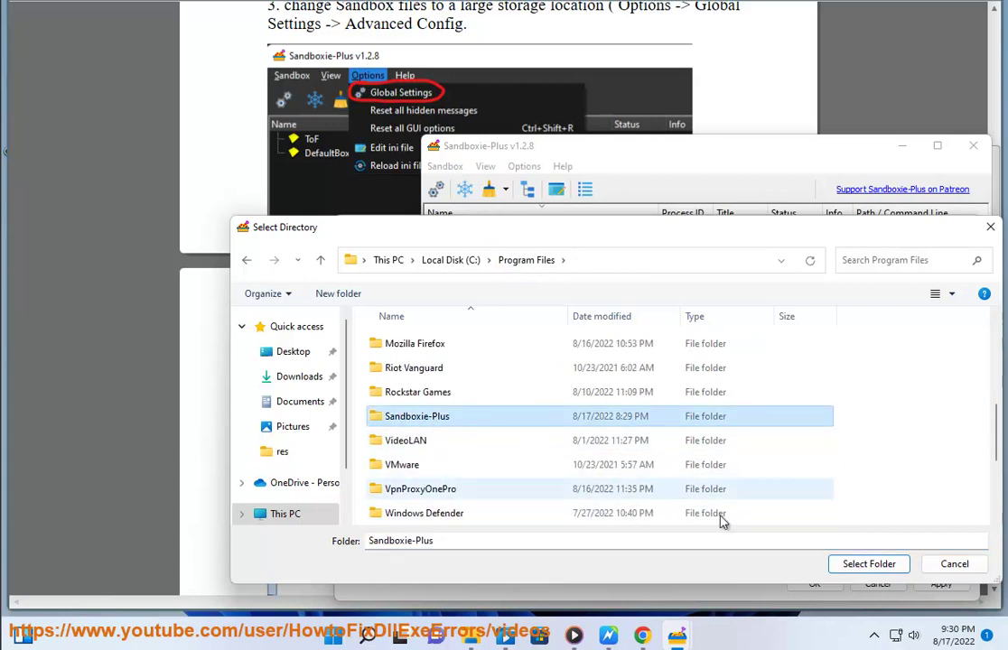
{"action": "left_click", "coordinate": [864, 565]}
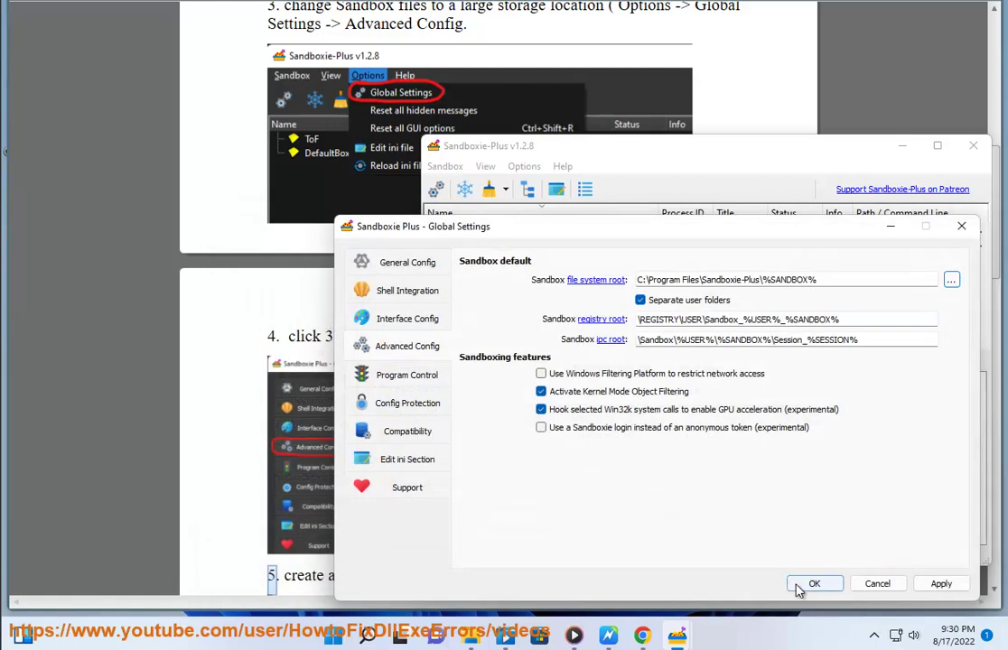
{"action": "left_click", "coordinate": [824, 590]}
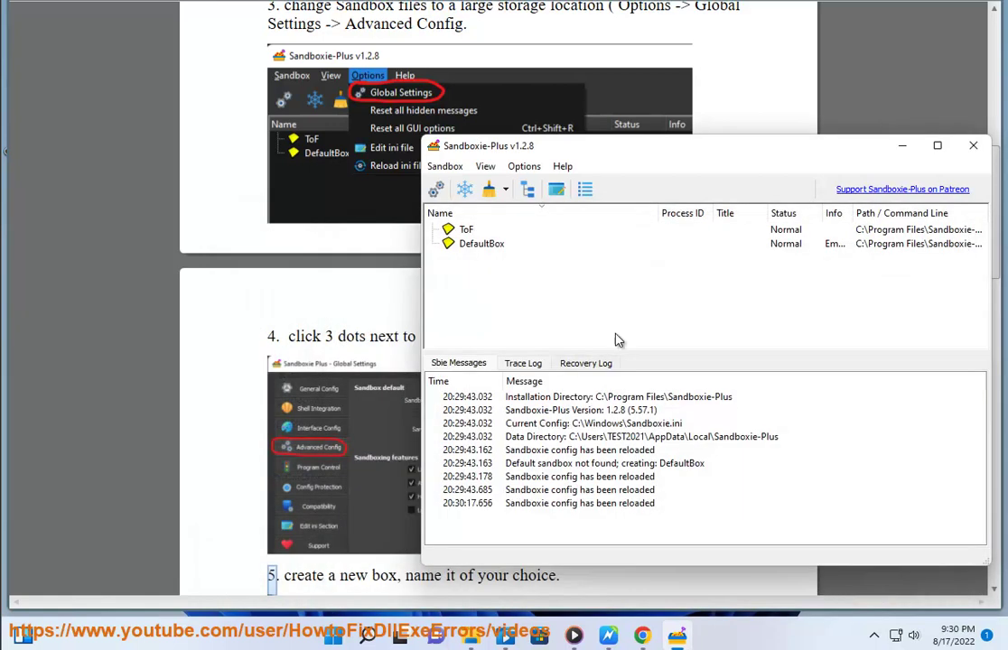
{"action": "left_click", "coordinate": [463, 231]}
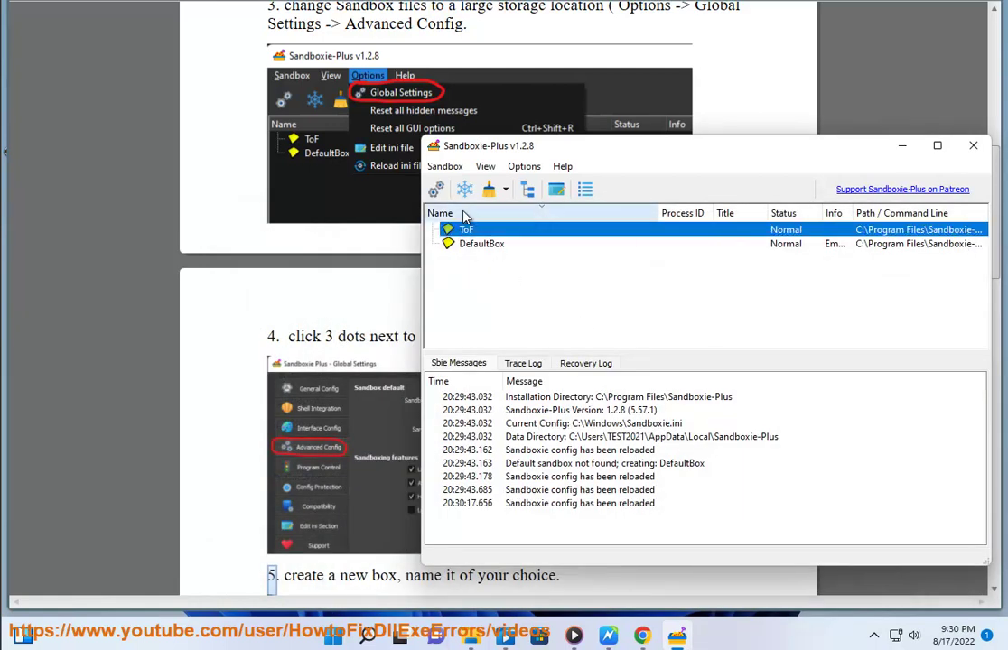
Remove the old ToF sandbox along with its contents
{"action": "right_click", "coordinate": [464, 228]}
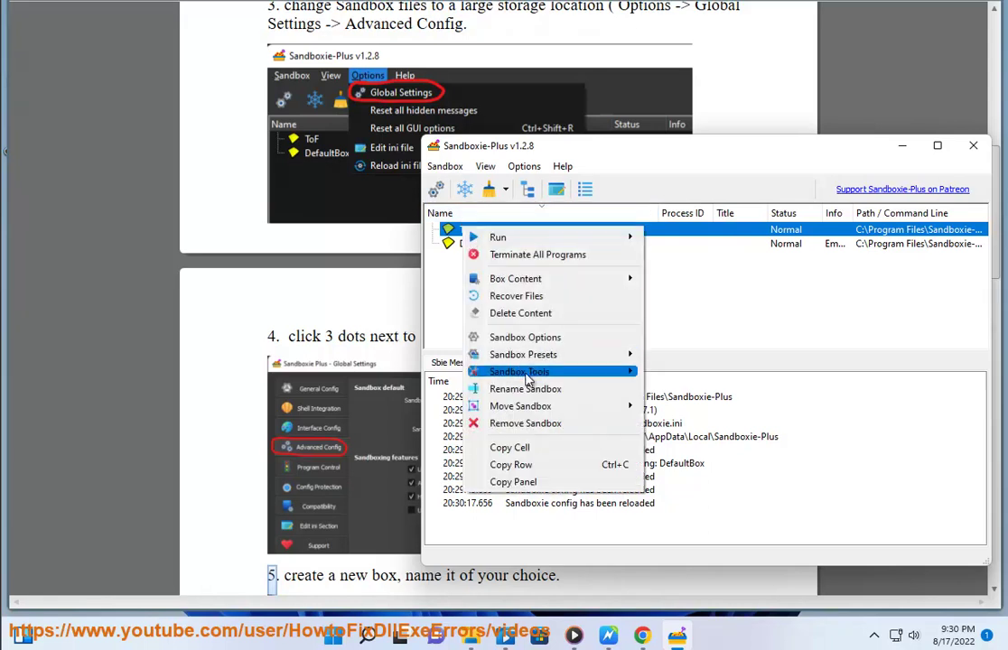
{"action": "left_click", "coordinate": [531, 424]}
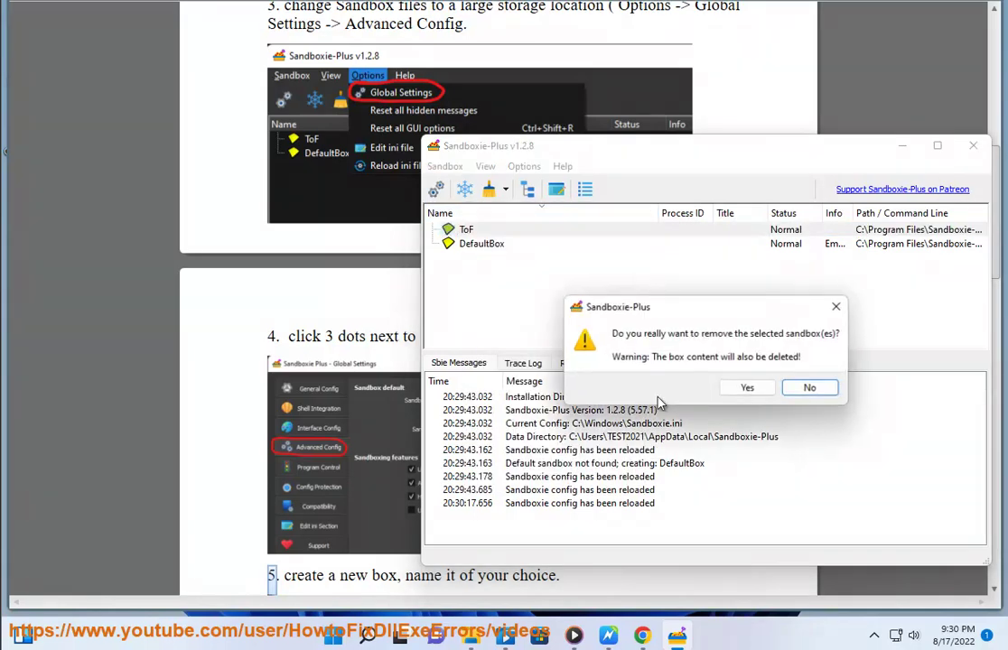
{"action": "left_click", "coordinate": [745, 388]}
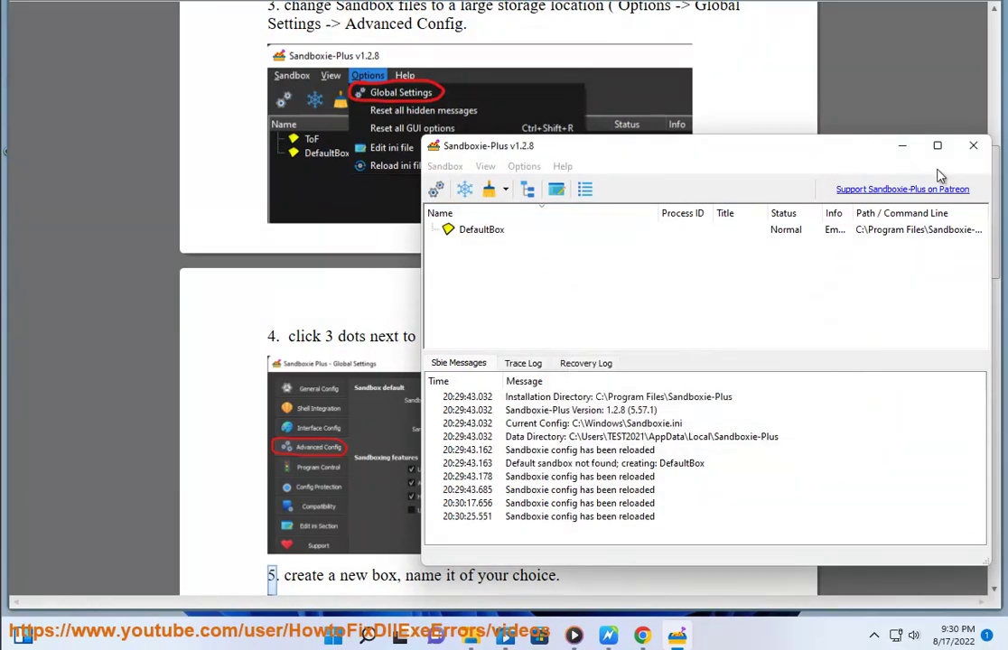
{"action": "left_click", "coordinate": [902, 146]}
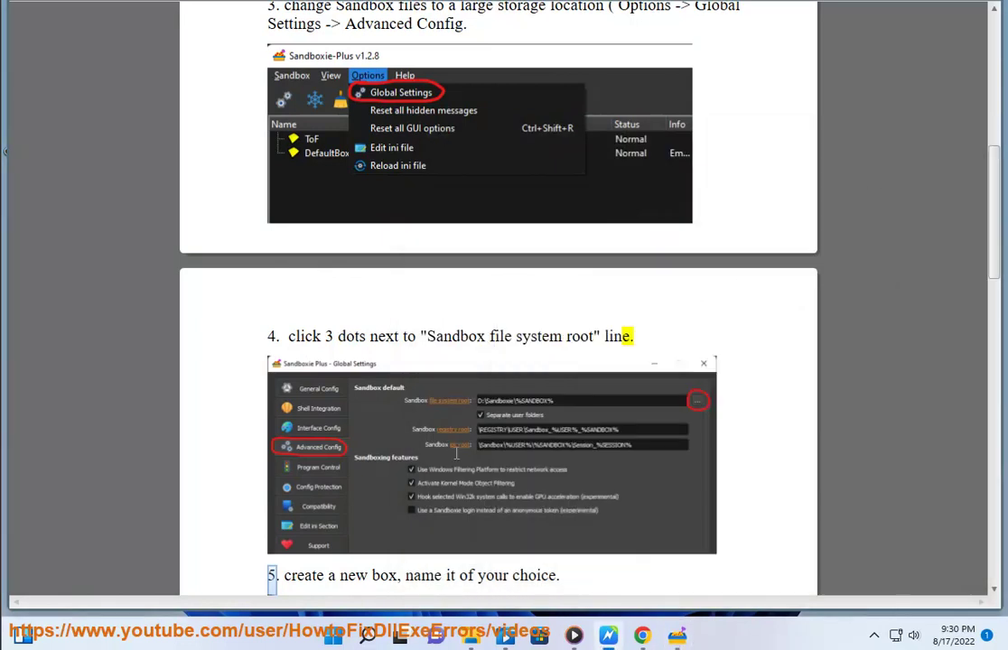
{"action": "scroll", "coordinate": [478, 481], "scroll_direction": "down", "scroll_amount": 3}
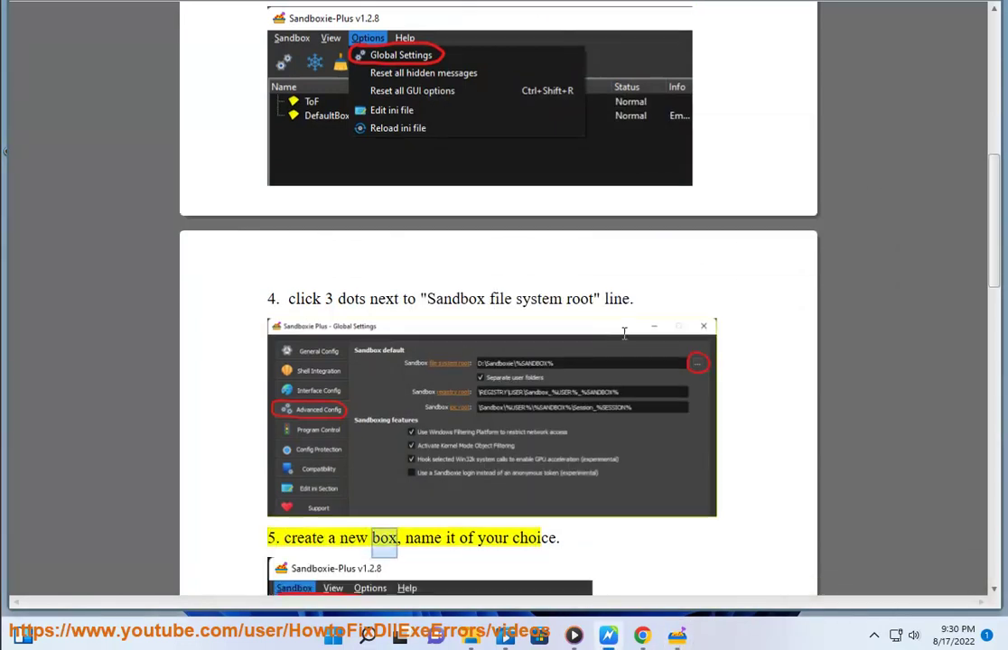
{"action": "scroll", "coordinate": [344, 318], "scroll_direction": "down", "scroll_amount": 1}
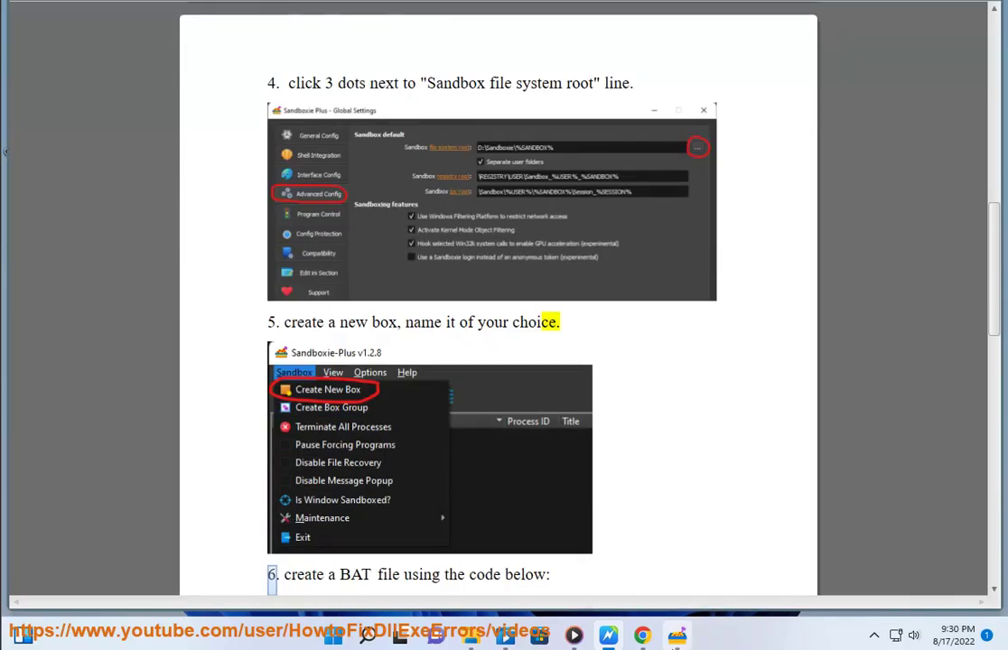
Create a new standard-isolation sandbox named ToF
{"action": "left_click", "coordinate": [676, 637]}
{"action": "left_click", "coordinate": [445, 168]}
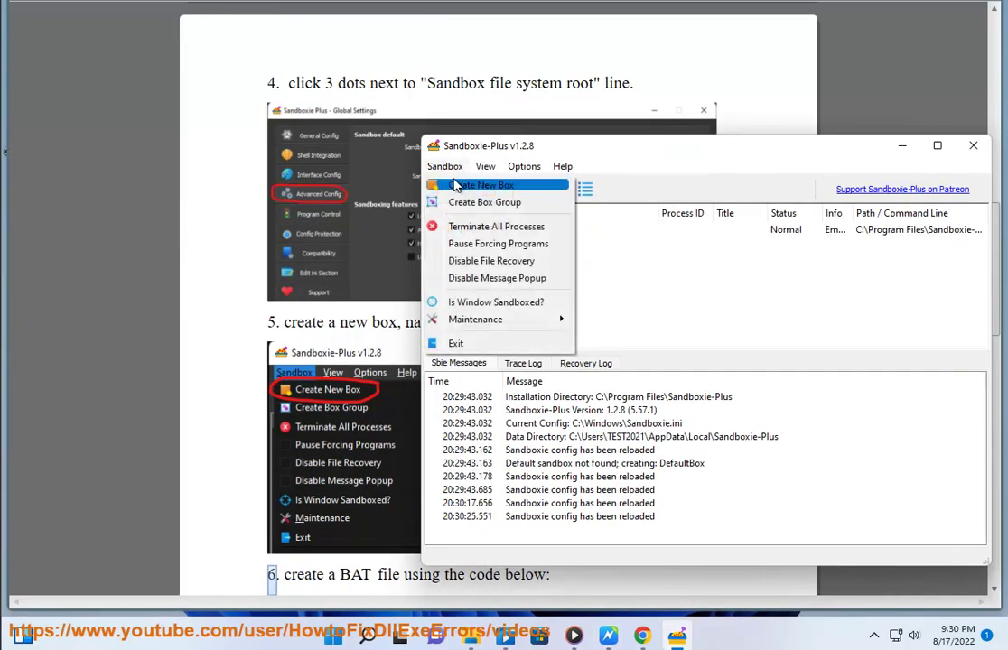
{"action": "left_click", "coordinate": [456, 187]}
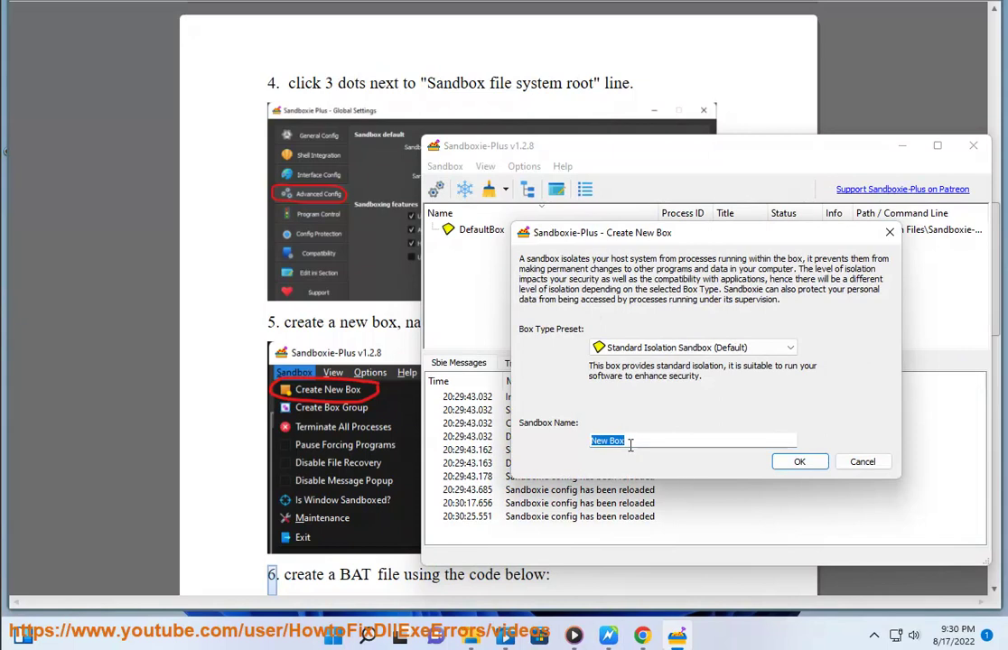
{"action": "type", "text": "ToF"}
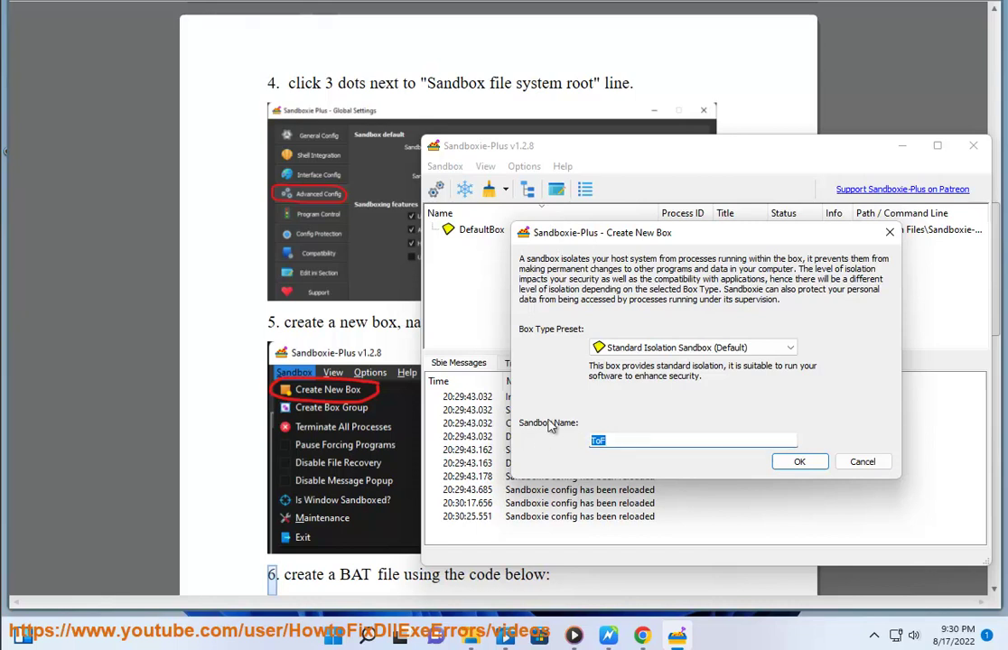
{"action": "left_click", "coordinate": [801, 462]}
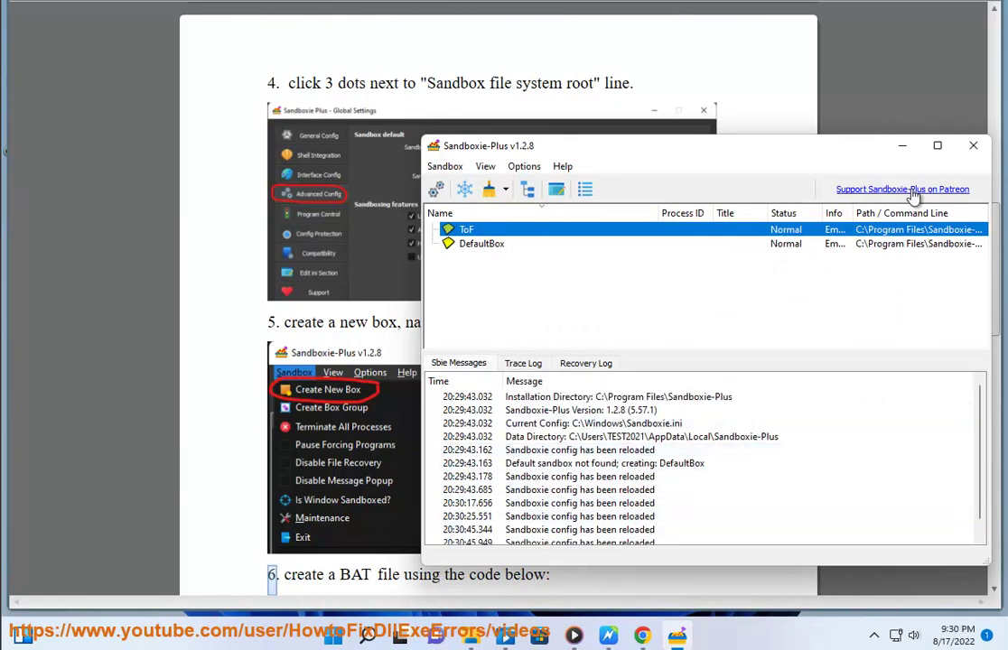
Read through the step 6 BAT code in the guide, check the ToF box name, then minimize Sandboxie-Plus
{"action": "left_click", "coordinate": [902, 147]}
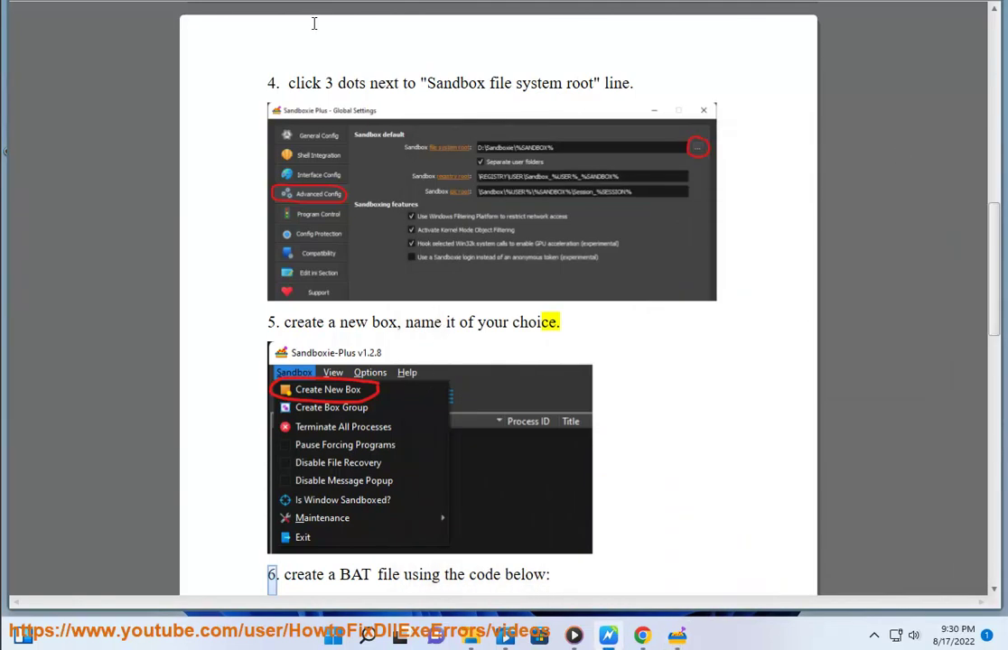
{"action": "left_click_drag", "start_coordinate": [545, 323], "coordinate": [618, 495]}
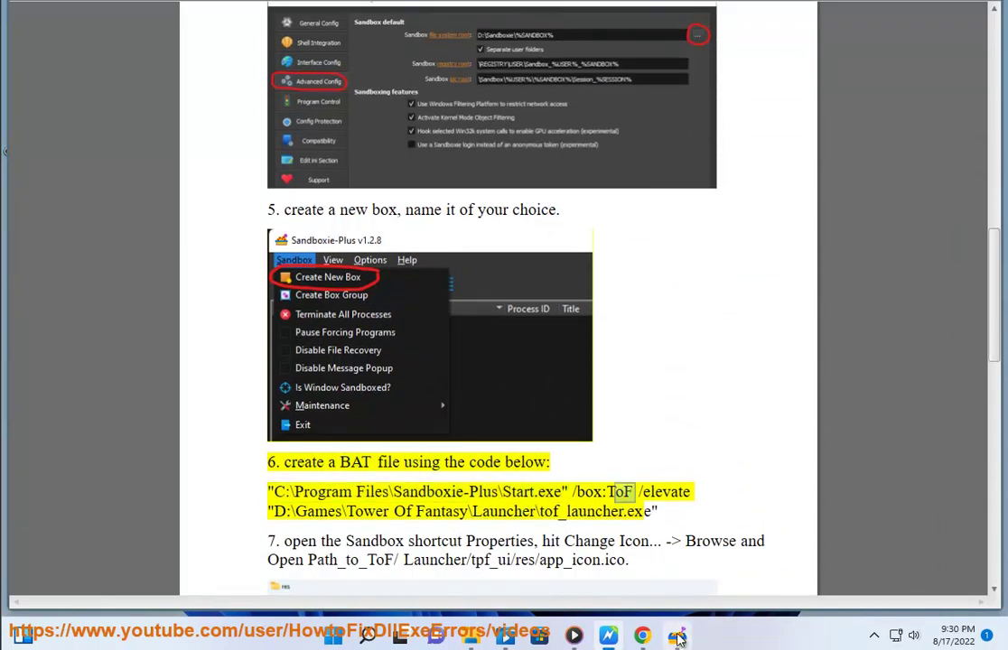
{"action": "key", "text": "alt+Tab"}
{"action": "left_click", "coordinate": [482, 231]}
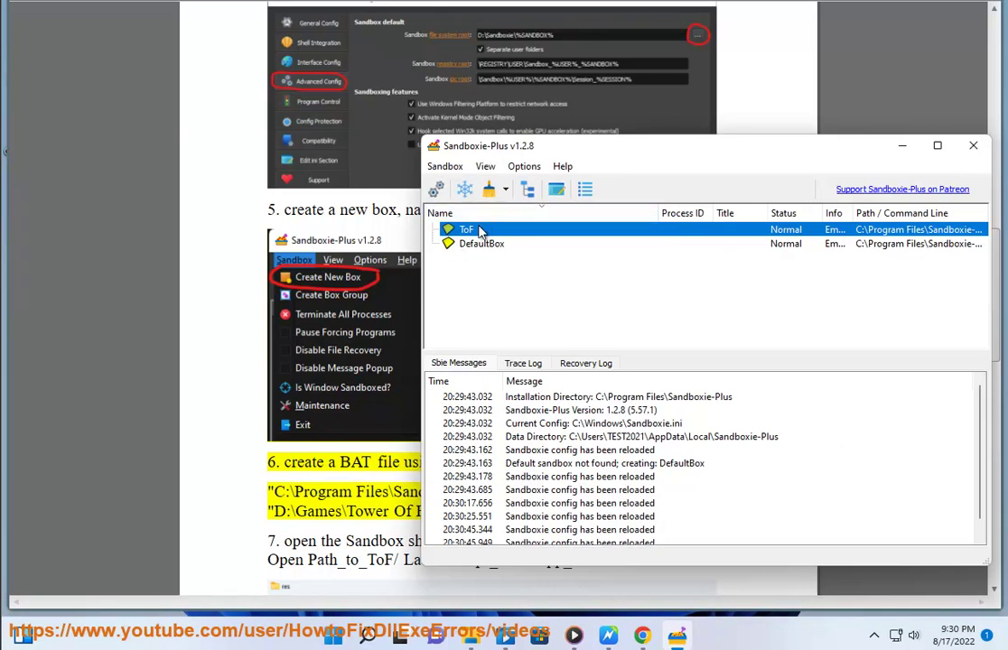
{"action": "key", "text": "alt+Tab"}
{"action": "left_click_drag", "start_coordinate": [642, 492], "coordinate": [703, 498]}
{"action": "left_click", "coordinate": [692, 145]}
{"action": "key", "text": "alt+Tab"}
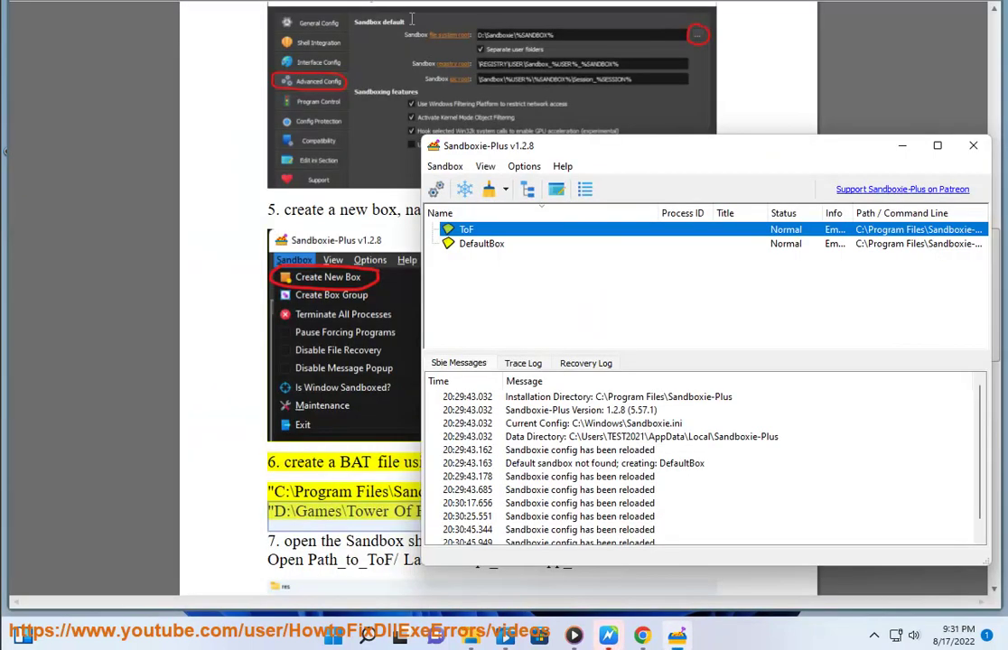
{"action": "key", "text": "alt+Tab"}
{"action": "left_click_drag", "start_coordinate": [268, 512], "coordinate": [658, 512]}
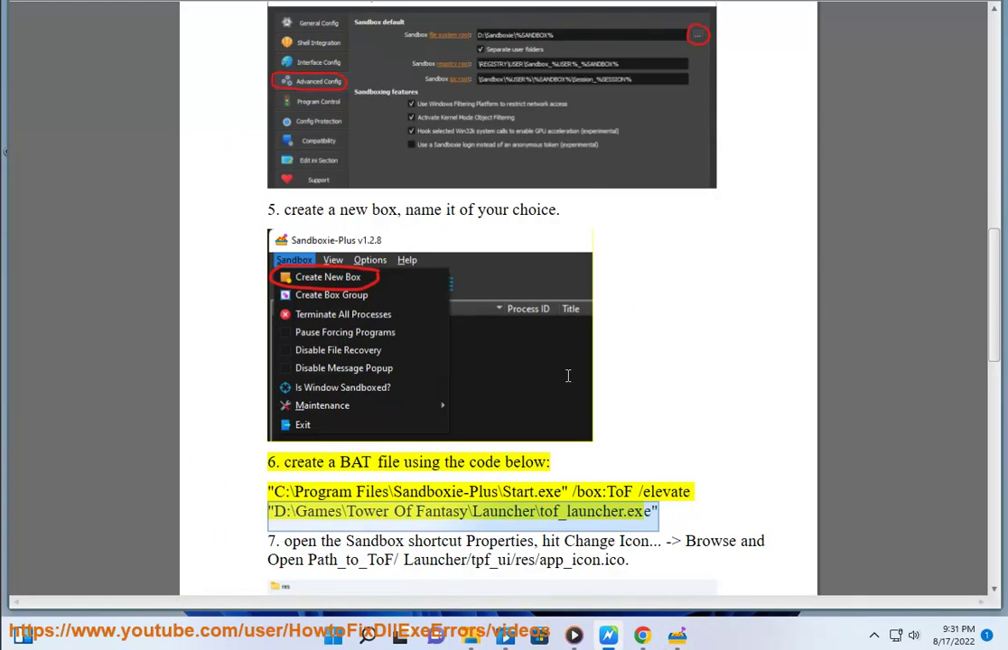
{"action": "left_click_drag", "start_coordinate": [540, 422], "coordinate": [607, 411]}
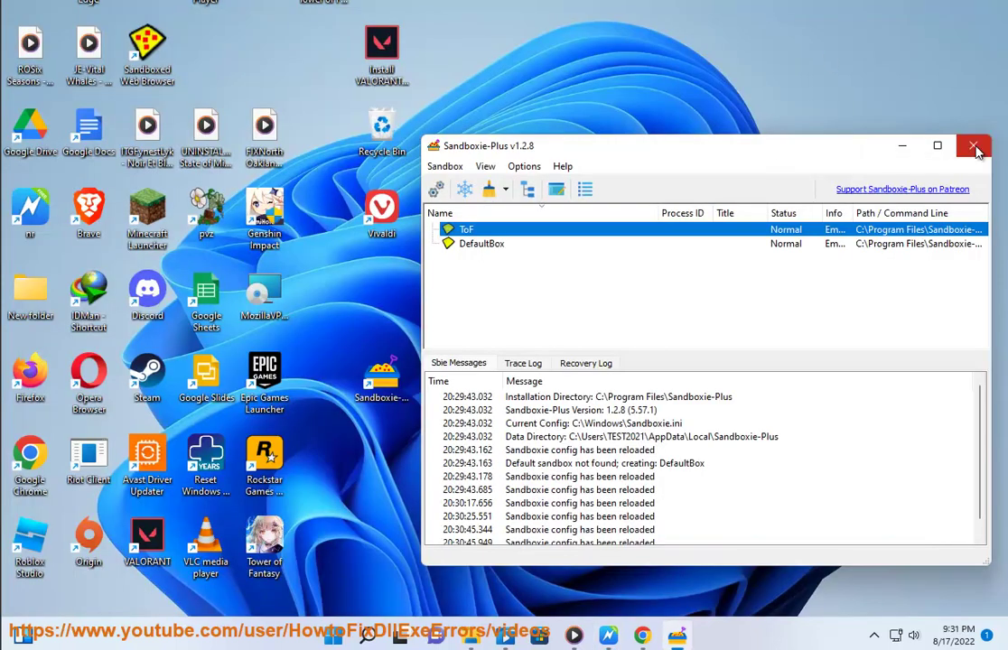
{"action": "left_click", "coordinate": [899, 147]}
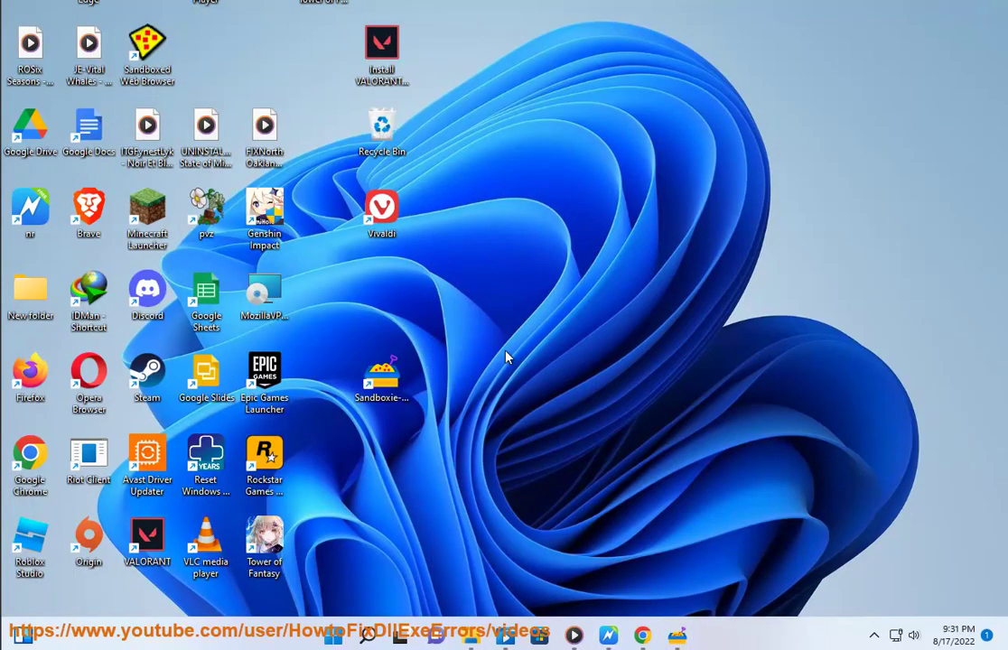
Copy the two-line BAT command from the guide and paste it into Notepad
{"action": "left_click", "coordinate": [367, 636]}
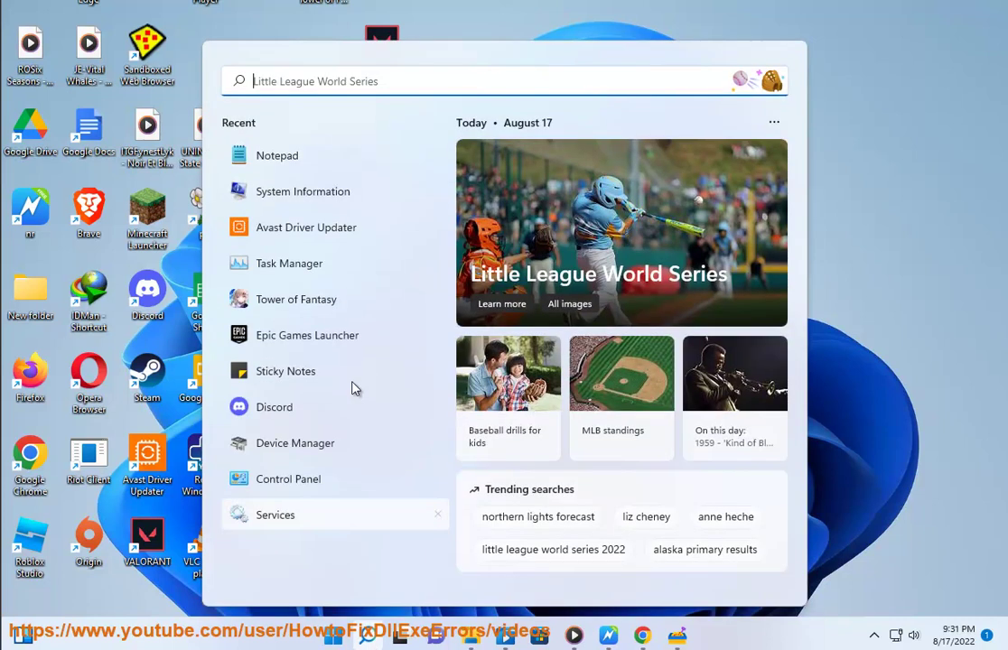
{"action": "left_click", "coordinate": [280, 156]}
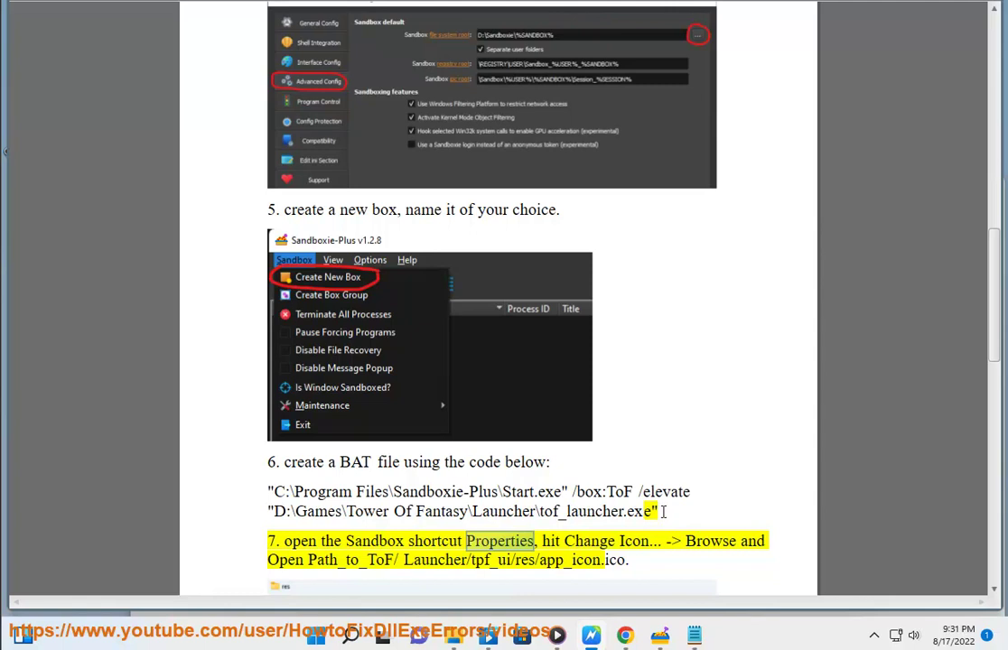
{"action": "left_click_drag", "start_coordinate": [664, 512], "coordinate": [263, 495]}
{"action": "right_click", "coordinate": [285, 489]}
{"action": "left_click", "coordinate": [316, 403]}
{"action": "left_click", "coordinate": [694, 639]}
{"action": "key", "text": "ctrl+v"}
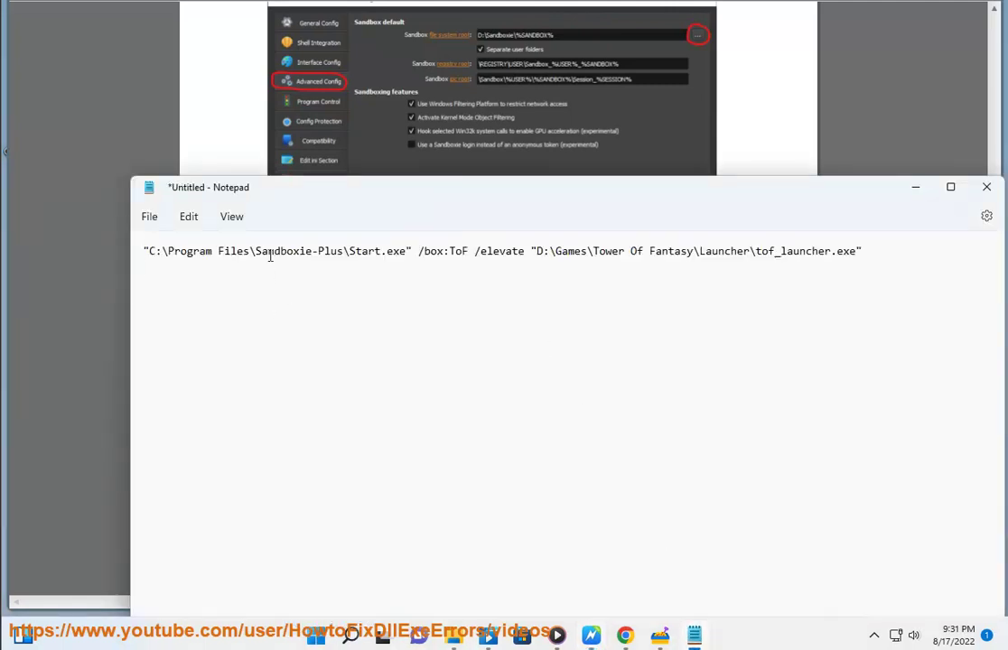
Delete D:\Games\Tower Of Fantasy\Launcher from the command and verify the box:ToF name
{"action": "left_click_drag", "start_coordinate": [536, 254], "coordinate": [744, 256]}
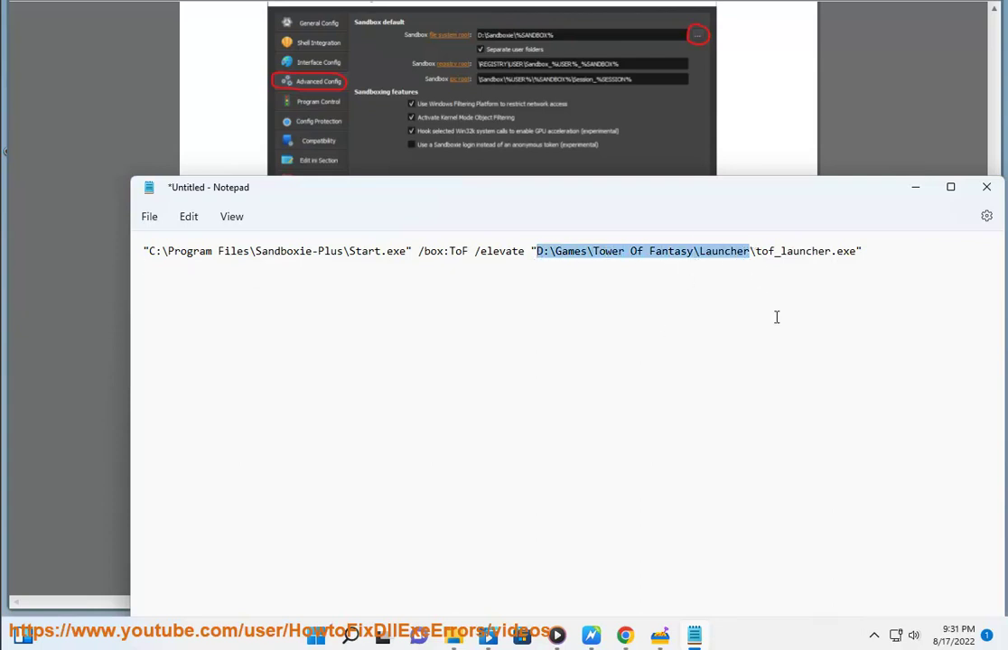
{"action": "key", "text": "BackSpace"}
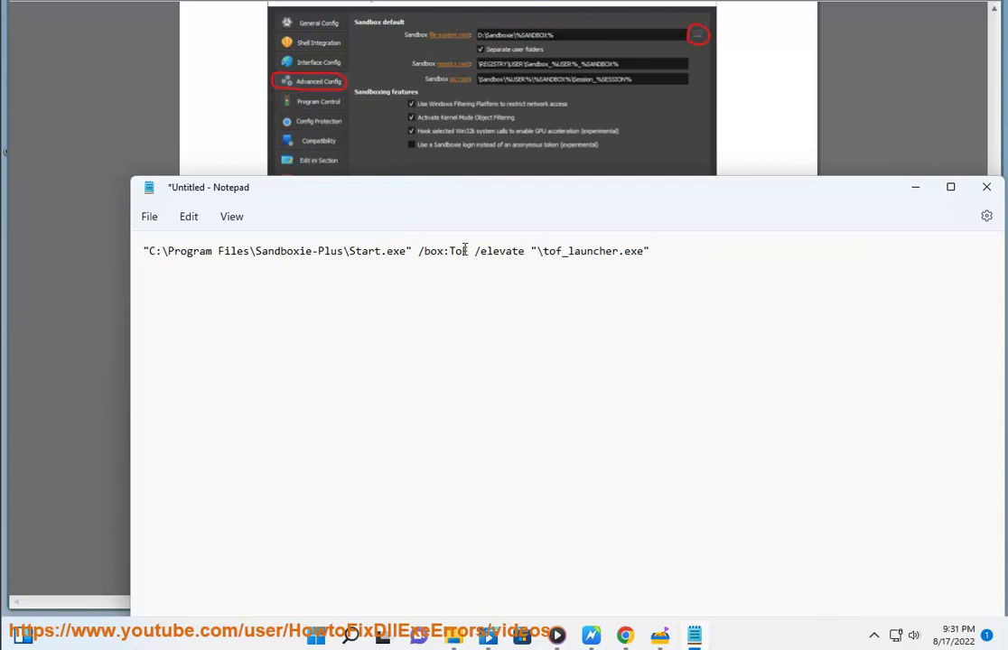
{"action": "left_click_drag", "start_coordinate": [463, 252], "coordinate": [432, 256]}
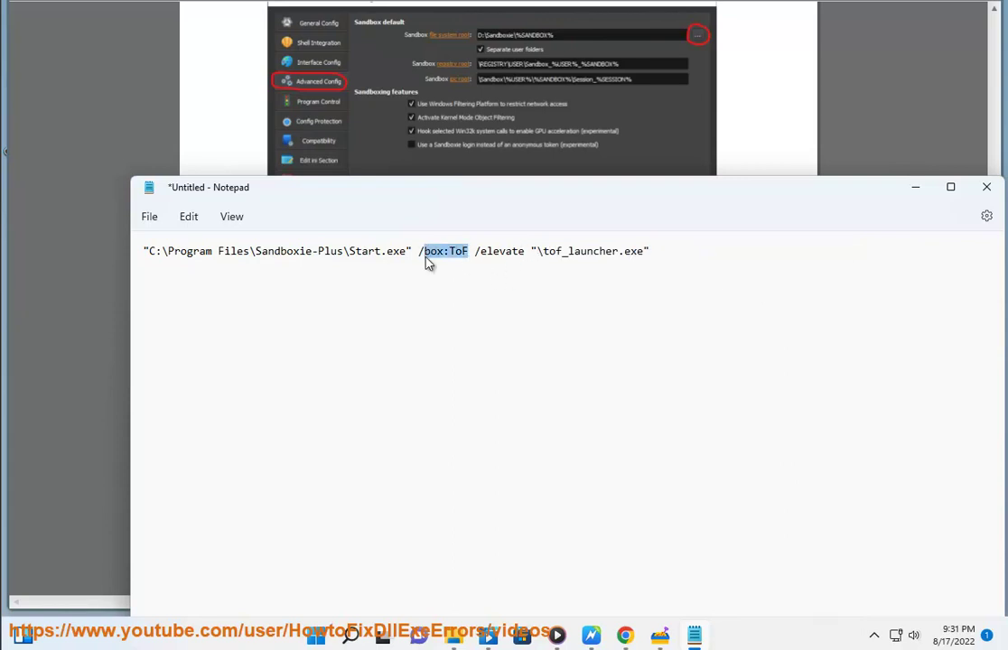
{"action": "left_click", "coordinate": [664, 638]}
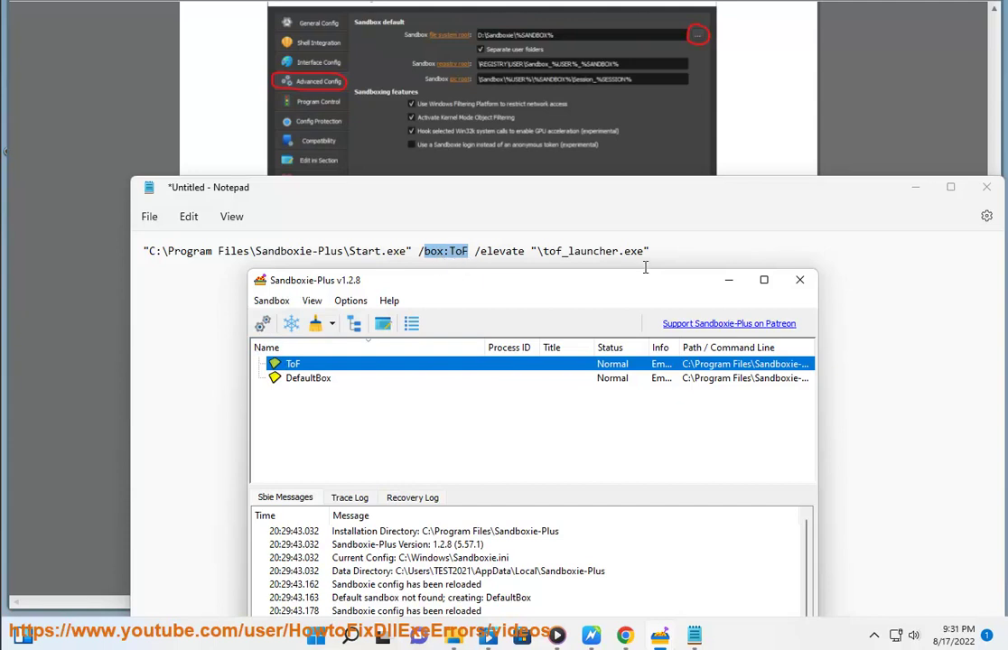
From the desktop, open the Tower of Fantasy shortcut's file location
{"action": "left_click", "coordinate": [728, 280]}
{"action": "left_click", "coordinate": [915, 187]}
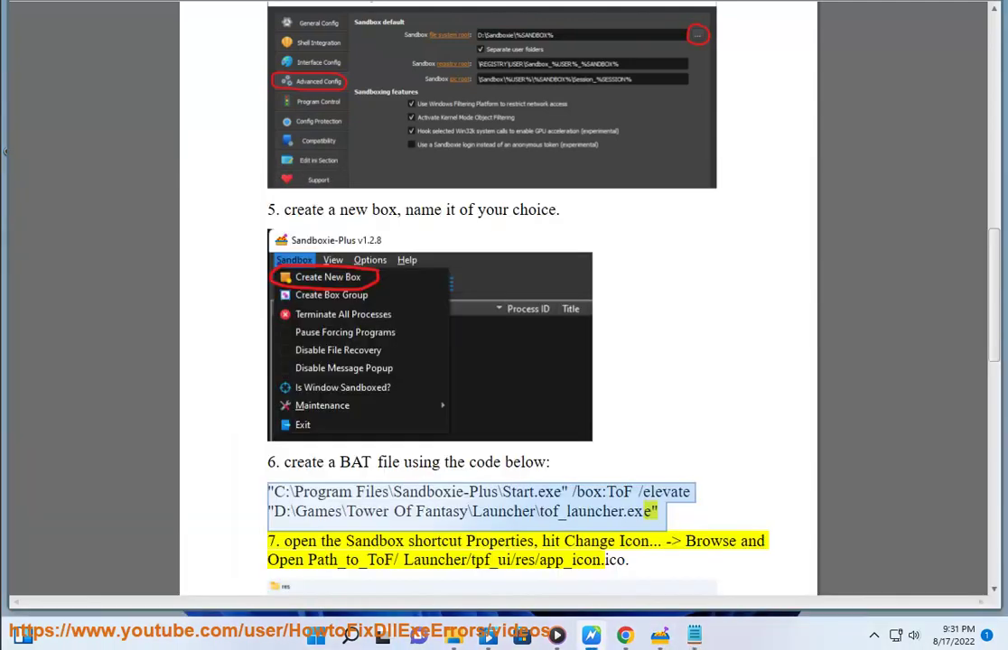
{"action": "key", "text": "super+d"}
{"action": "right_click", "coordinate": [268, 553]}
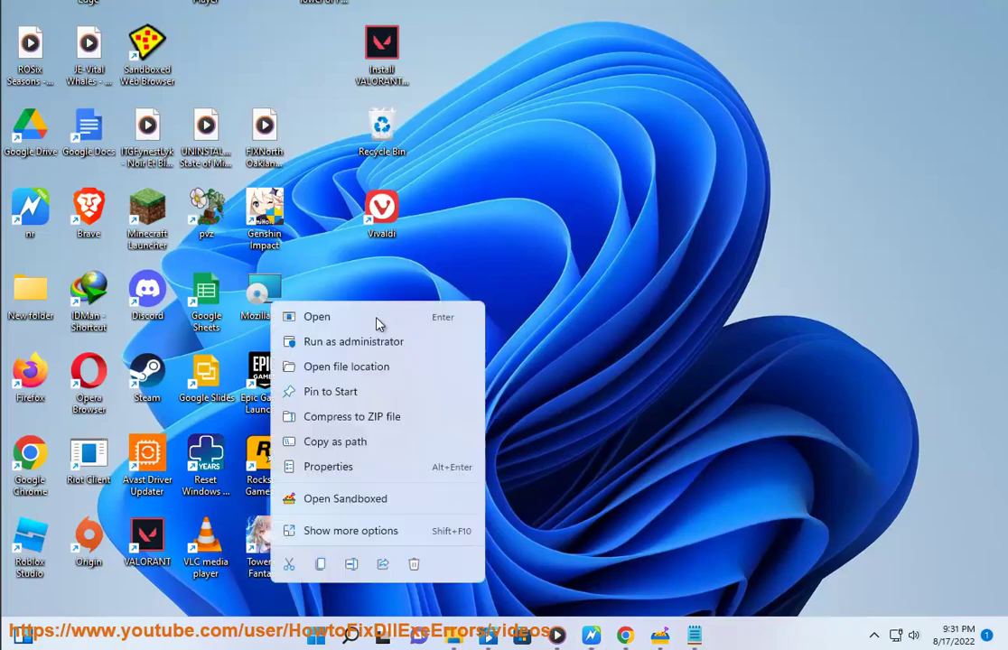
{"action": "left_click", "coordinate": [348, 369]}
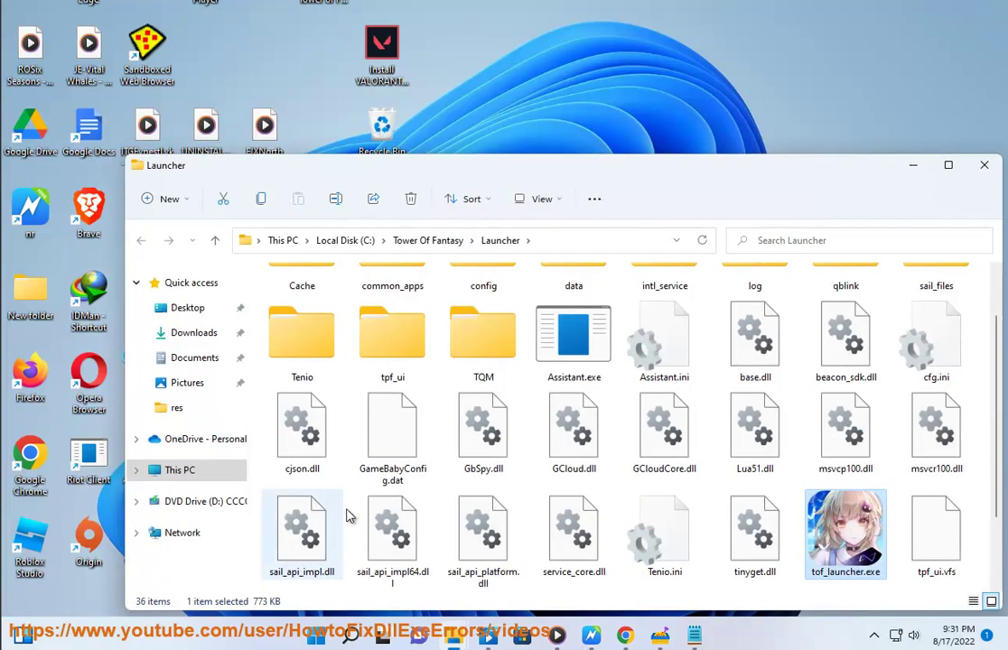
Copy the C:\Tower Of Fantasy\Launcher location from tof_launcher.exe's Properties
{"action": "right_click", "coordinate": [862, 546]}
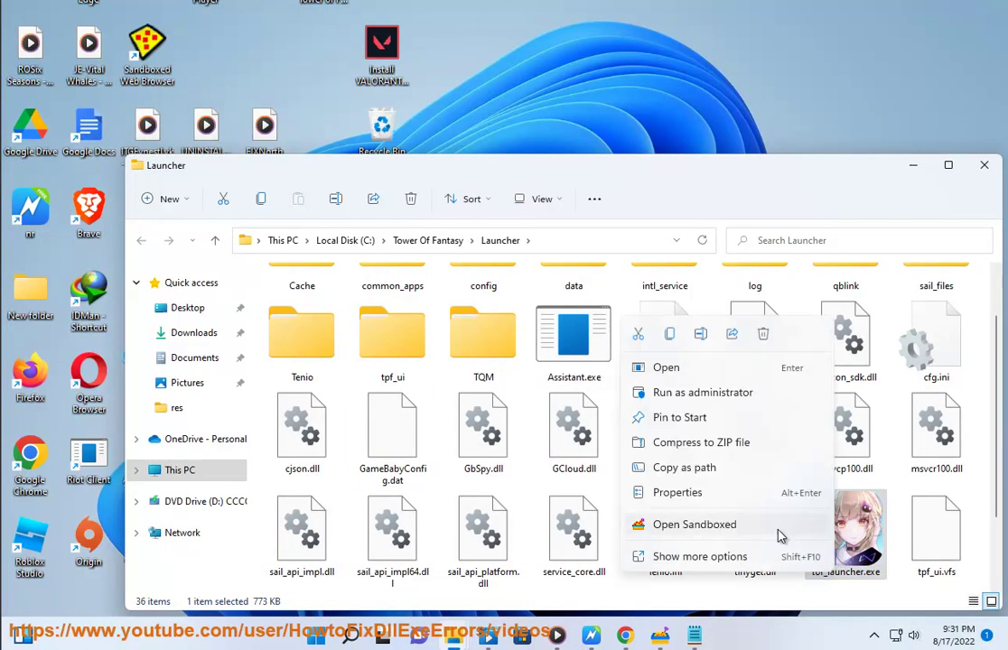
{"action": "left_click", "coordinate": [680, 492]}
{"action": "left_click_drag", "start_coordinate": [880, 335], "coordinate": [716, 334]}
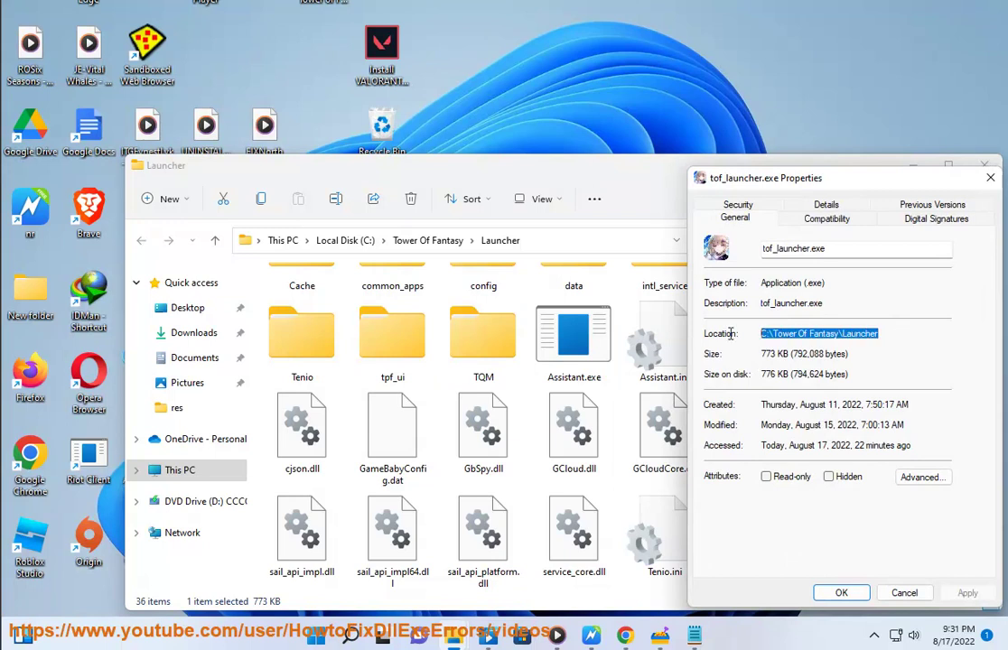
{"action": "right_click", "coordinate": [800, 336]}
{"action": "left_click", "coordinate": [811, 382]}
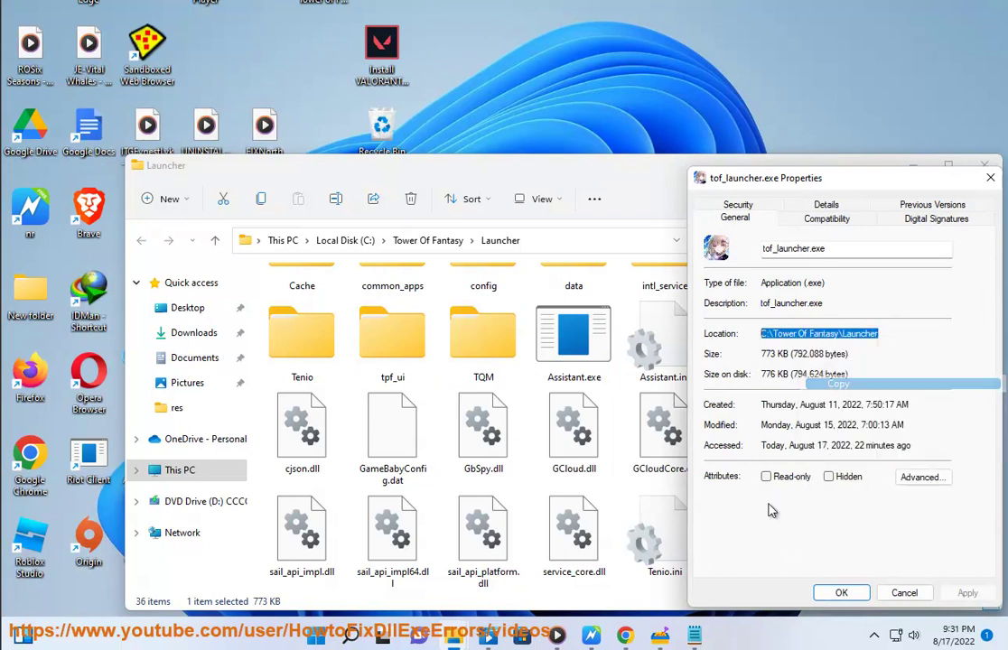
{"action": "left_click", "coordinate": [662, 638]}
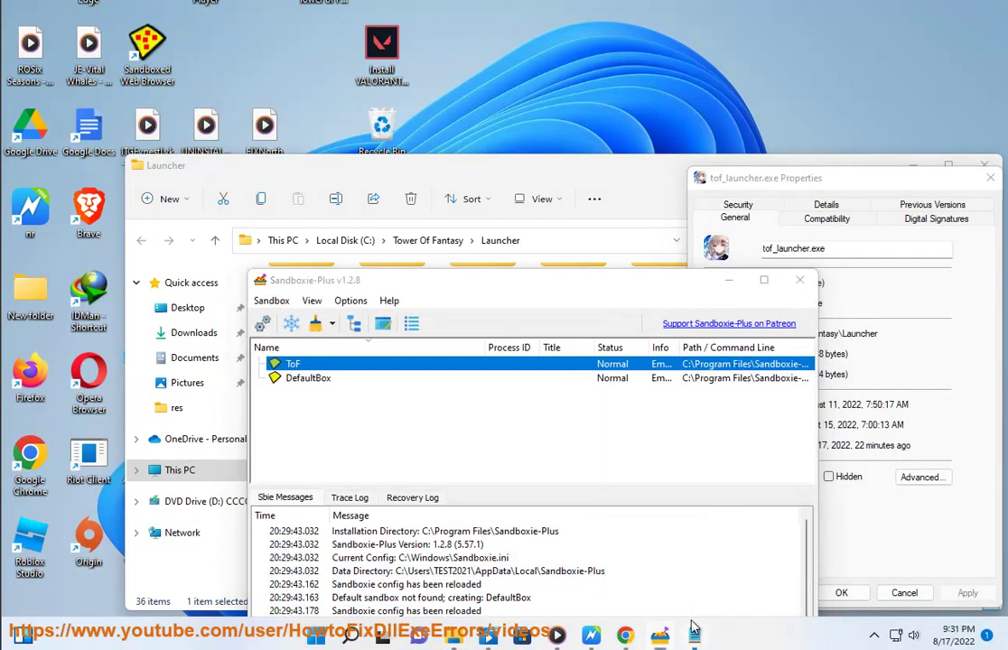
{"action": "left_click", "coordinate": [695, 637]}
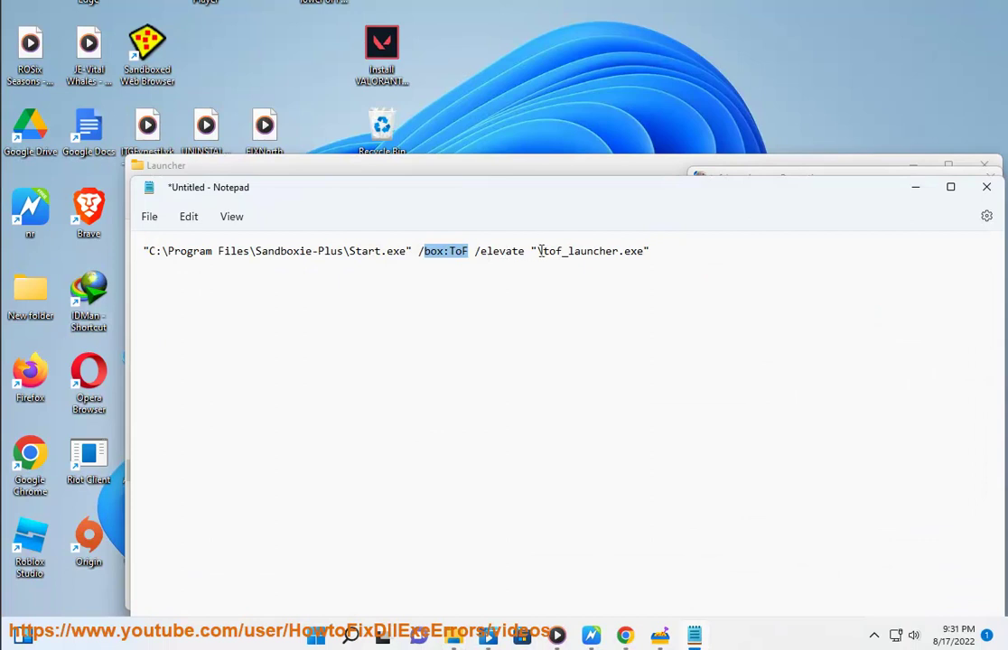
Paste the launcher folder path so the command reads C:\Tower Of Fantasy\Launcher\tof_launcher.exe
{"action": "left_click", "coordinate": [537, 251]}
{"action": "right_click", "coordinate": [537, 251]}
{"action": "left_click", "coordinate": [577, 363]}
{"action": "left_click_drag", "start_coordinate": [832, 251], "coordinate": [102, 264]}
{"action": "left_click", "coordinate": [470, 253]}
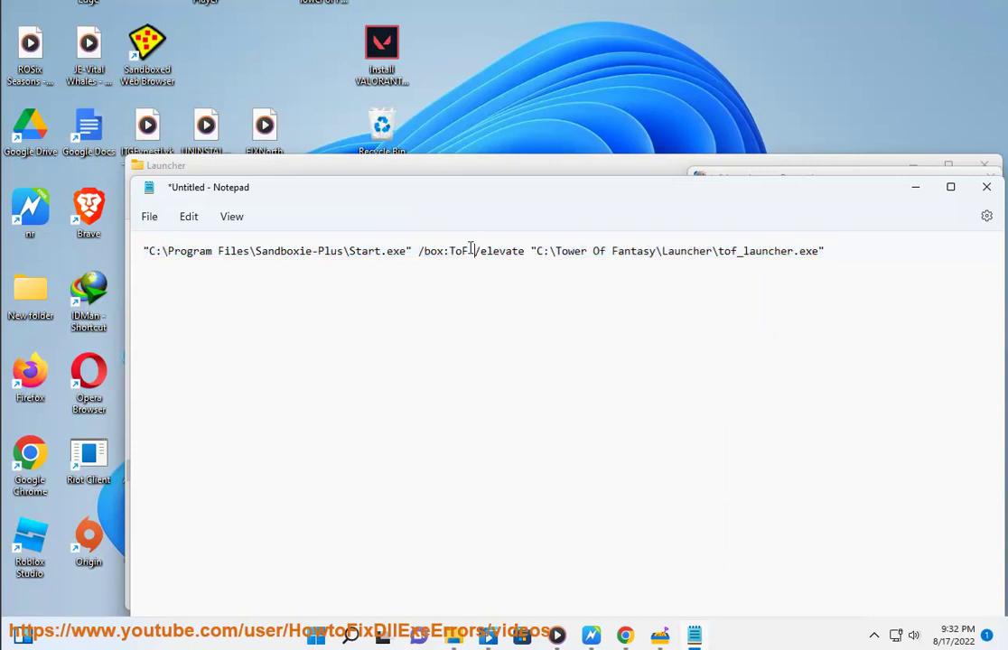
{"action": "left_click_drag", "start_coordinate": [469, 253], "coordinate": [423, 255]}
{"action": "left_click_drag", "start_coordinate": [535, 252], "coordinate": [828, 253]}
Save the Notepad command to the Desktop as TOF.BAT
{"action": "left_click", "coordinate": [986, 190]}
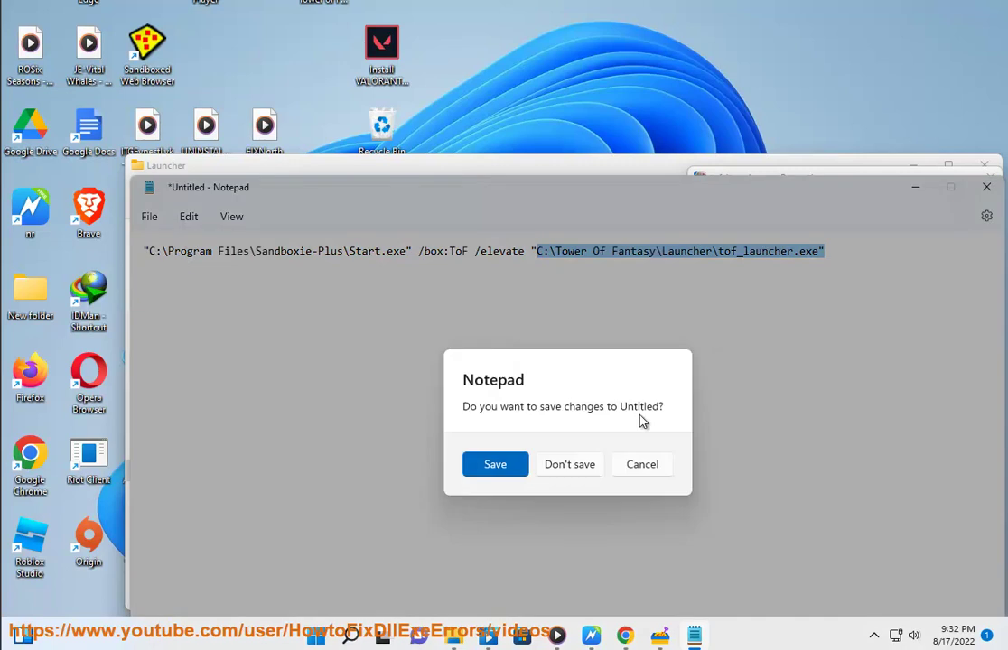
{"action": "left_click", "coordinate": [642, 464]}
{"action": "left_click", "coordinate": [149, 217]}
{"action": "left_click", "coordinate": [219, 357]}
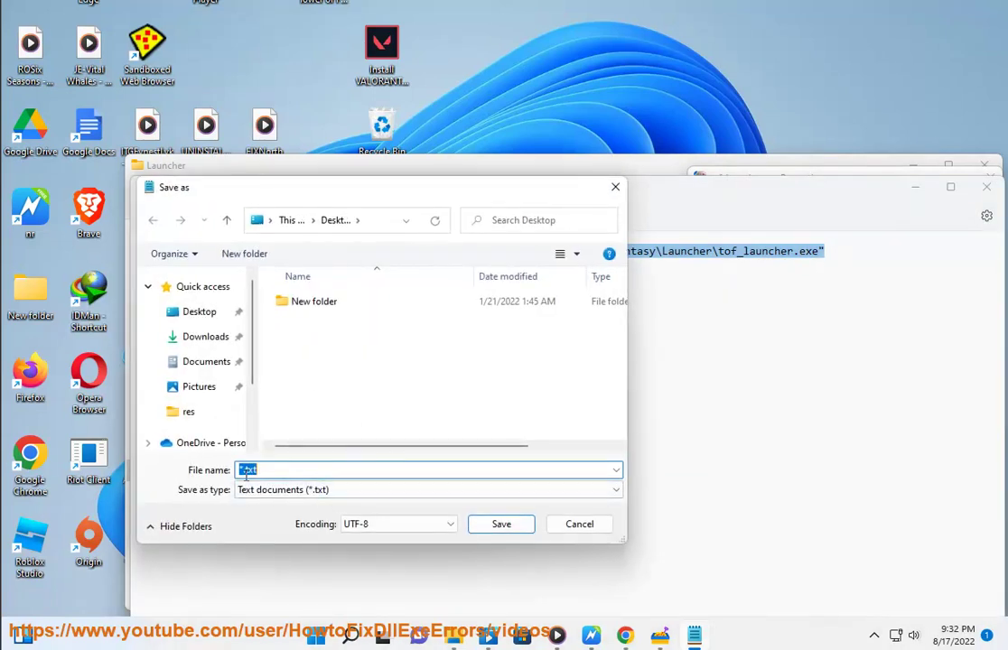
{"action": "type", "text": "TOF.BAT"}
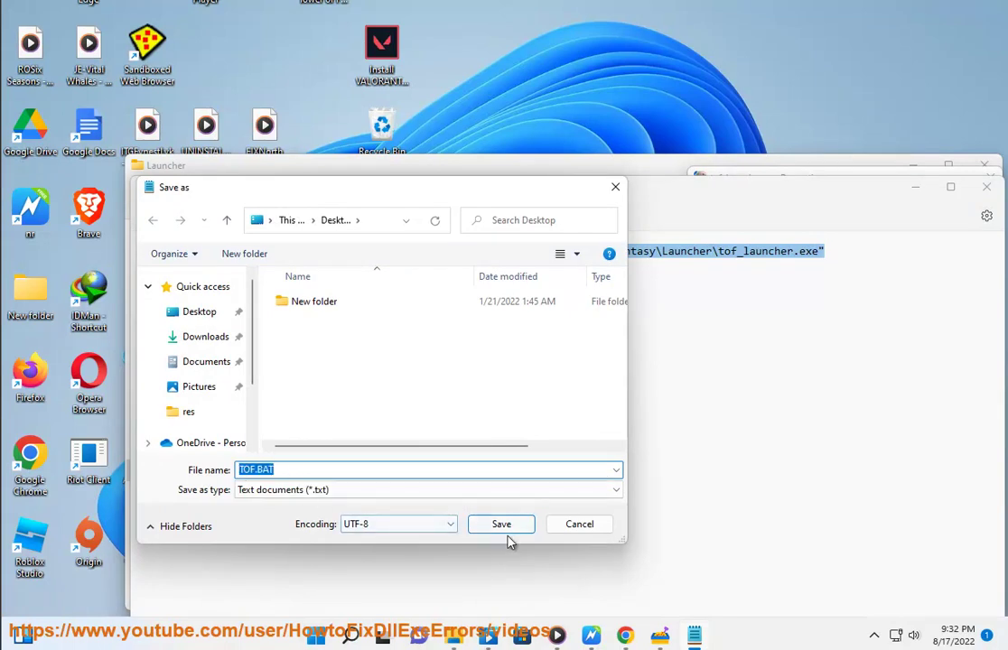
{"action": "left_click", "coordinate": [503, 528]}
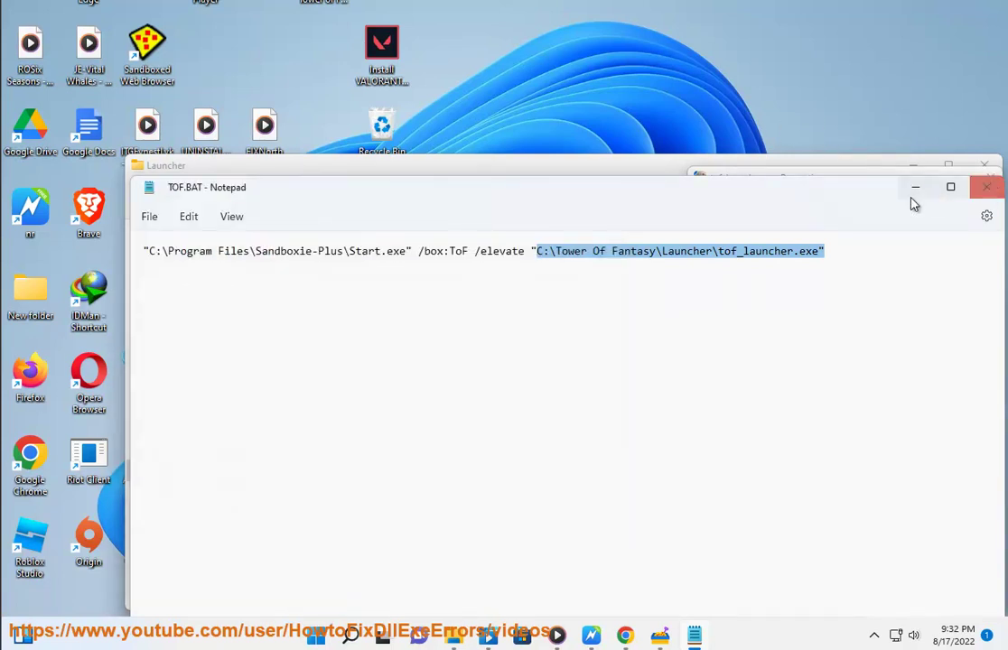
Minimize Notepad, Sandboxie-Plus and Launcher windows, close Properties, and pair TOF.BAT with the game shortcut
{"action": "left_click", "coordinate": [916, 188]}
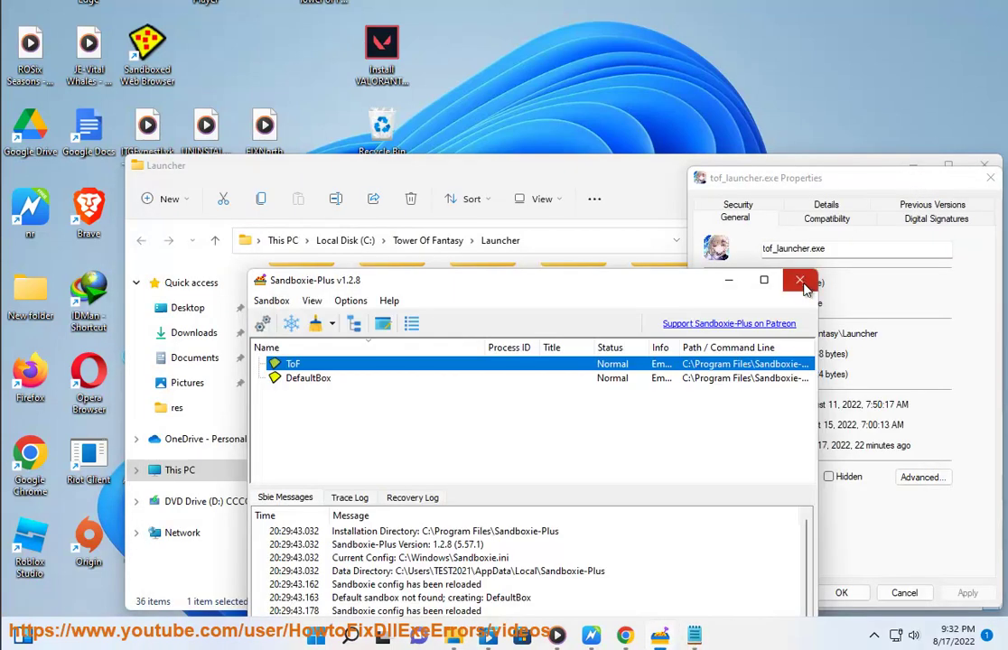
{"action": "left_click", "coordinate": [728, 281]}
{"action": "left_click", "coordinate": [989, 178]}
{"action": "left_click", "coordinate": [914, 167]}
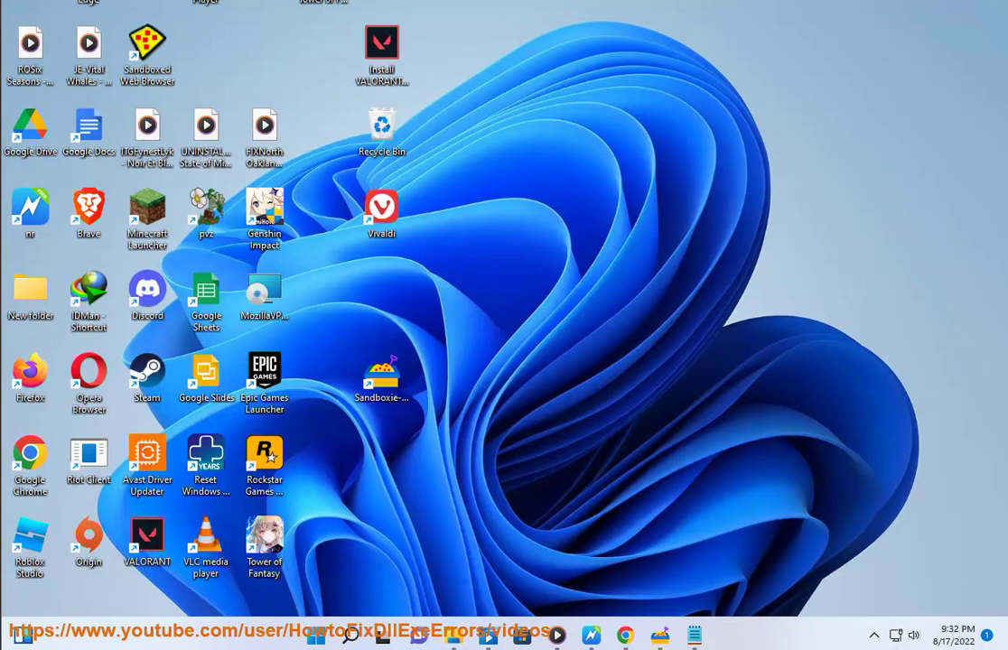
{"action": "left_click_drag", "start_coordinate": [427, 346], "coordinate": [614, 372]}
{"action": "left_click_drag", "start_coordinate": [265, 547], "coordinate": [506, 378]}
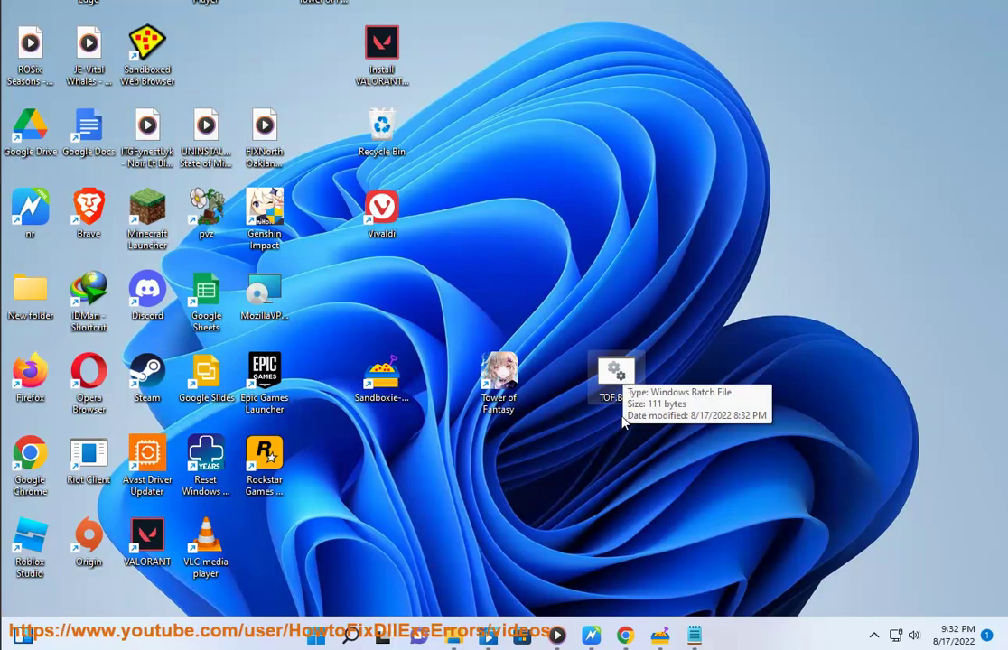
Open TOF.BAT in Notepad via Edit, review its launch command, then close it
{"action": "right_click", "coordinate": [618, 383]}
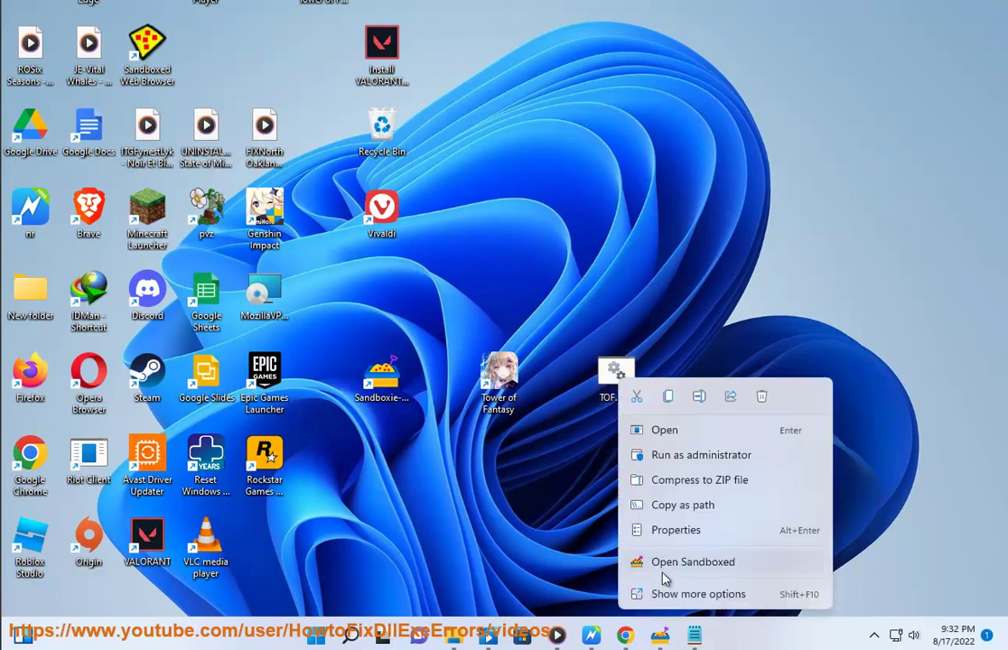
{"action": "left_click", "coordinate": [649, 535]}
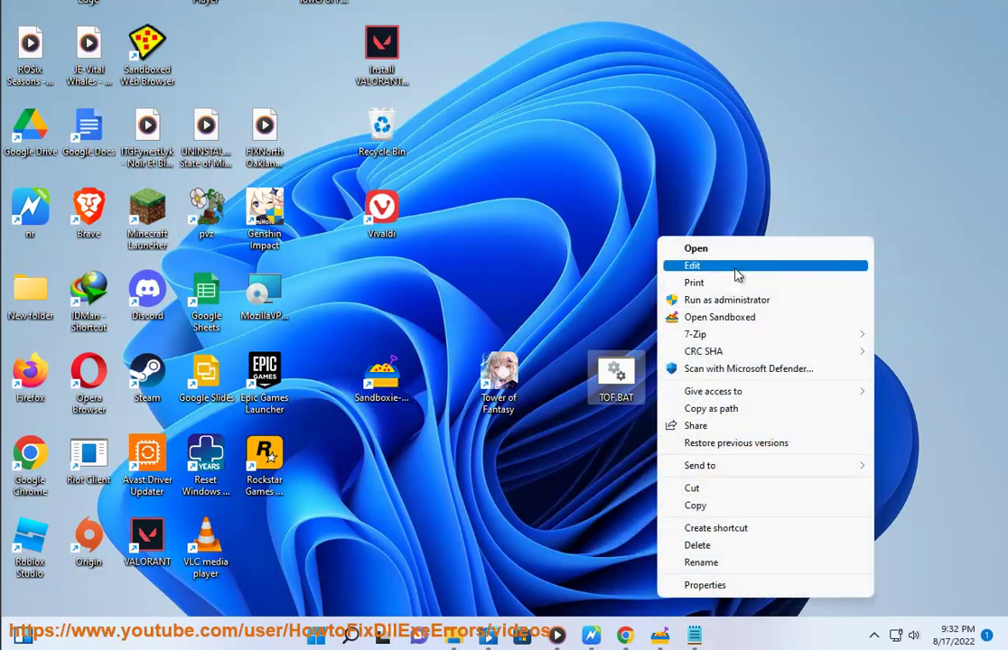
{"action": "left_click", "coordinate": [737, 264]}
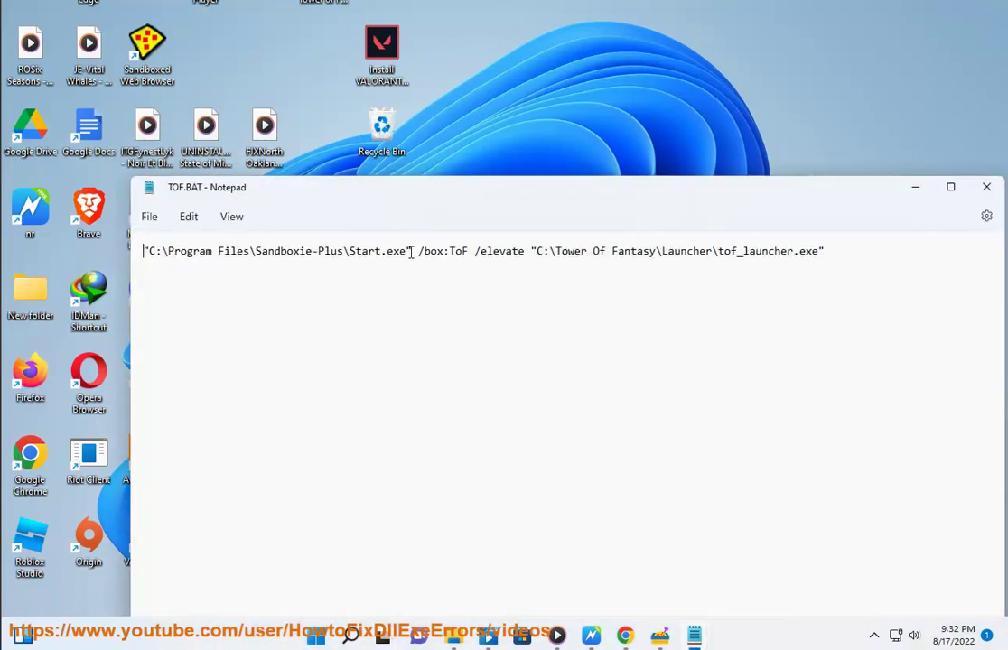
{"action": "left_click_drag", "start_coordinate": [412, 252], "coordinate": [757, 255]}
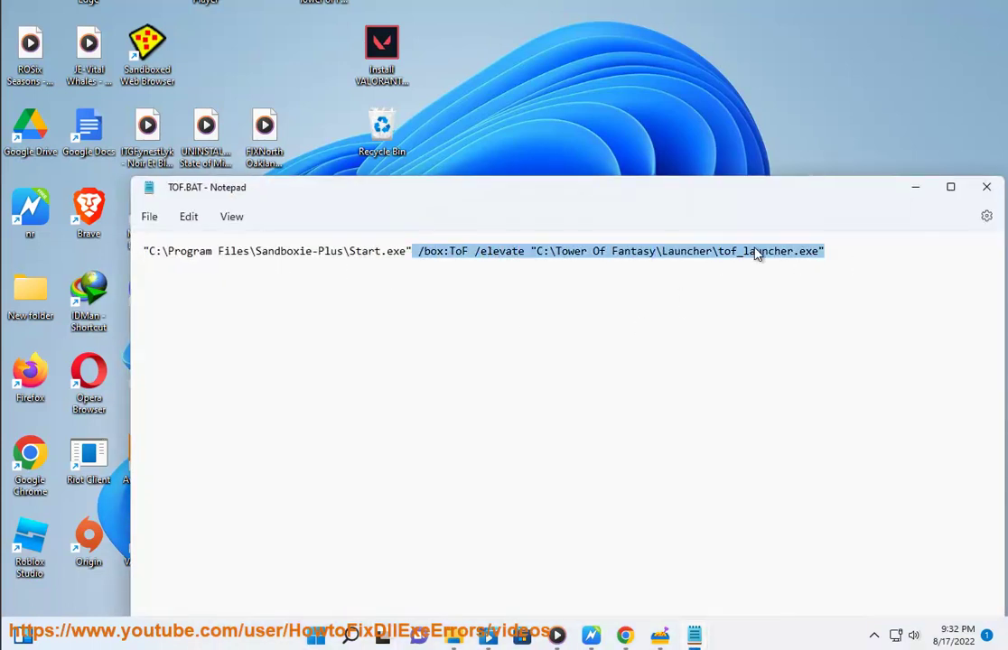
{"action": "left_click", "coordinate": [984, 191]}
{"action": "key", "text": "alt+Tab"}
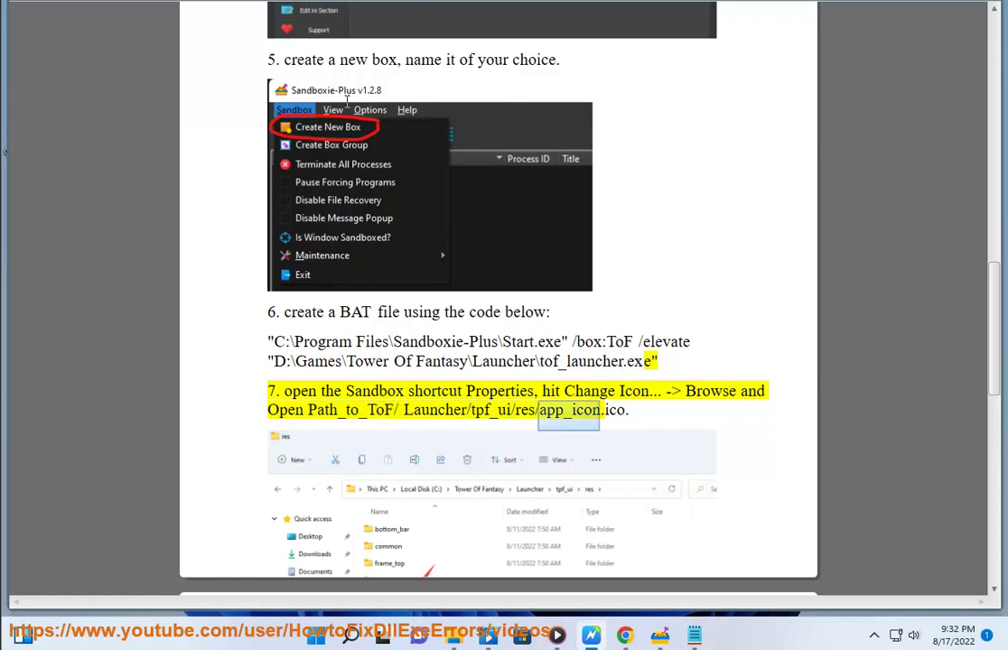
Scroll the guide down to step 7 about changing the shortcut icon
{"action": "scroll", "coordinate": [322, 43], "scroll_direction": "down", "scroll_amount": 2}
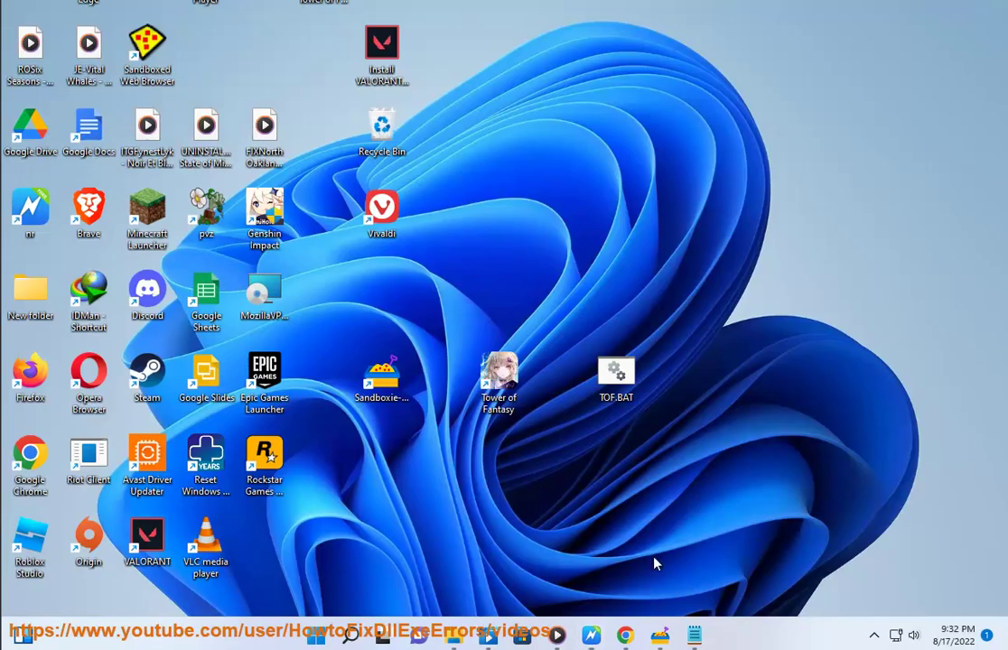
Make a 'TOF.BAT - Shortcut' on the desktop using Send to > Desktop (create shortcut)
{"action": "right_click", "coordinate": [615, 384]}
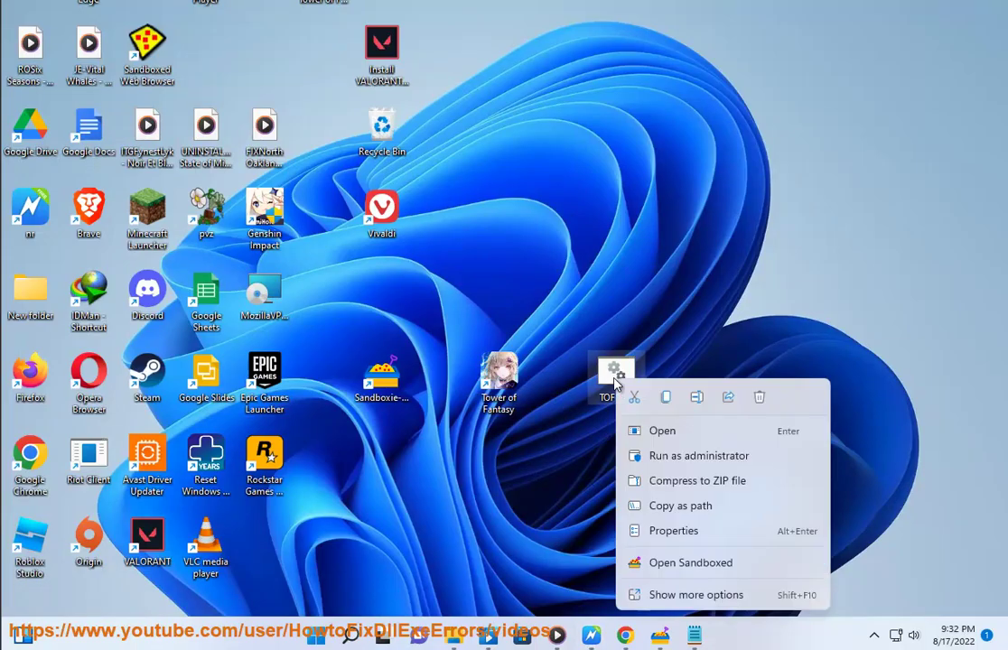
{"action": "left_click", "coordinate": [670, 531]}
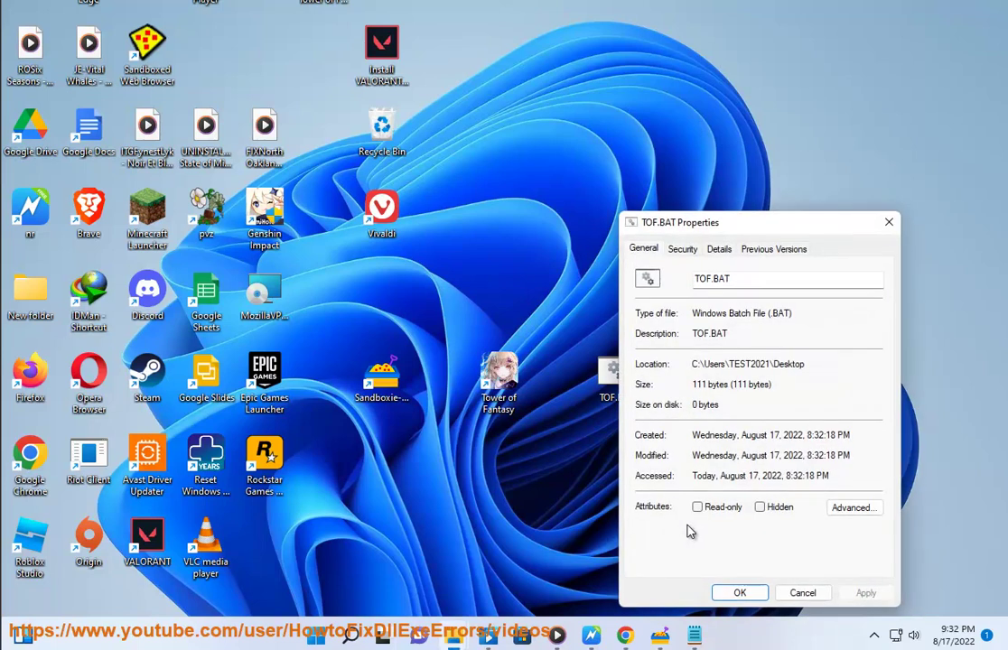
{"action": "left_click", "coordinate": [888, 225]}
{"action": "right_click", "coordinate": [628, 373]}
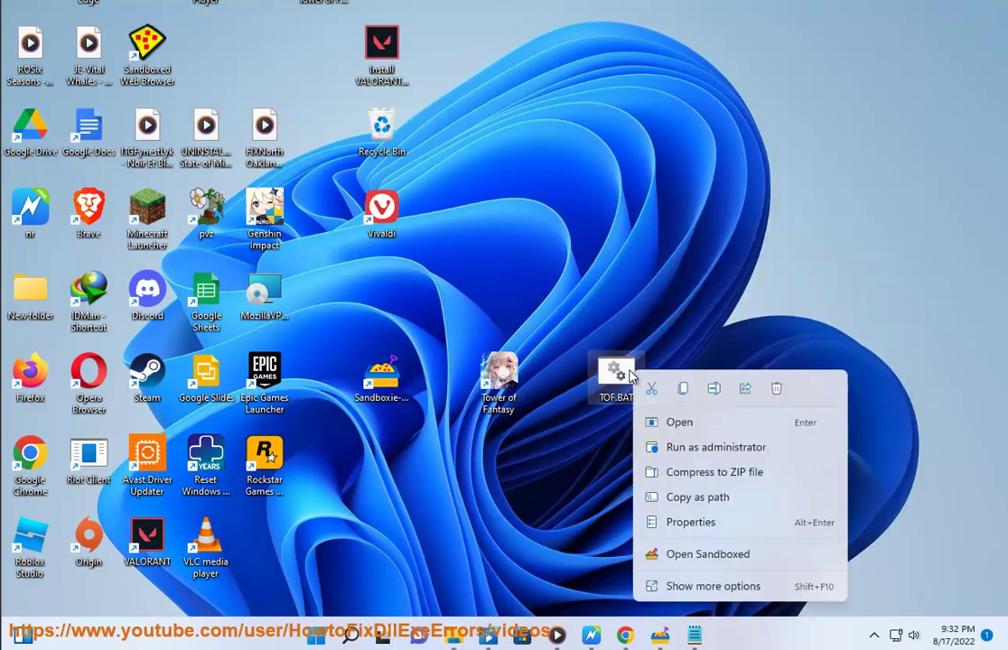
{"action": "left_click", "coordinate": [708, 587]}
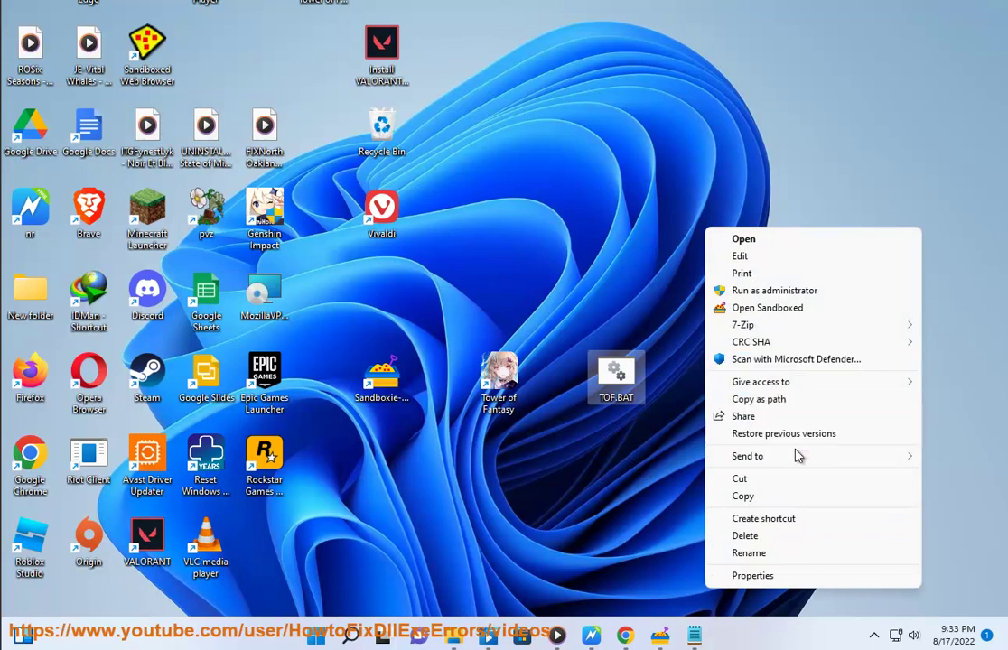
{"action": "mouse_move", "coordinate": [797, 457]}
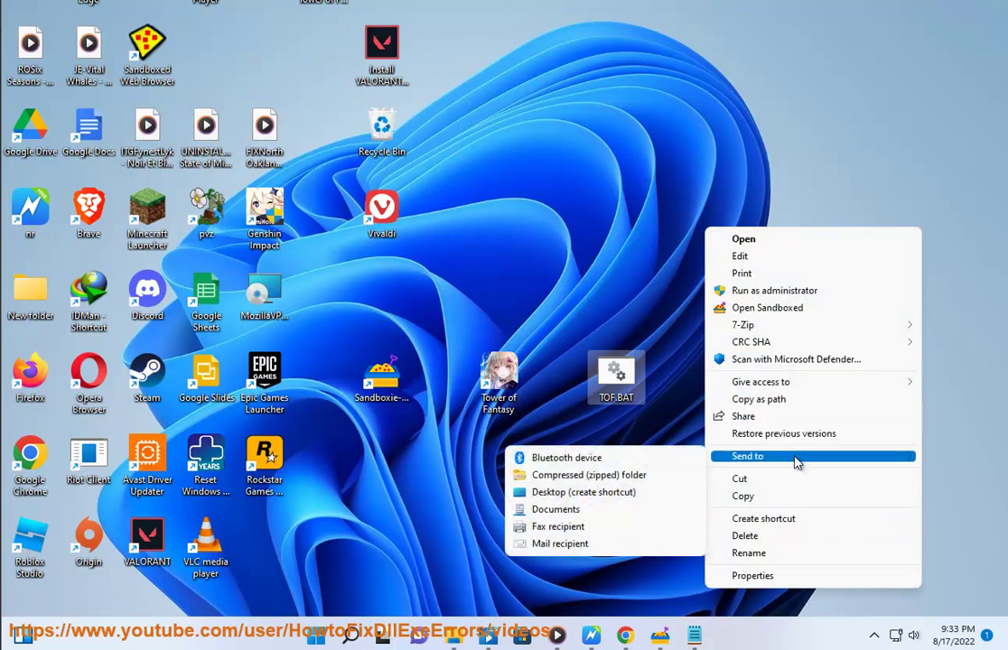
{"action": "left_click", "coordinate": [633, 493]}
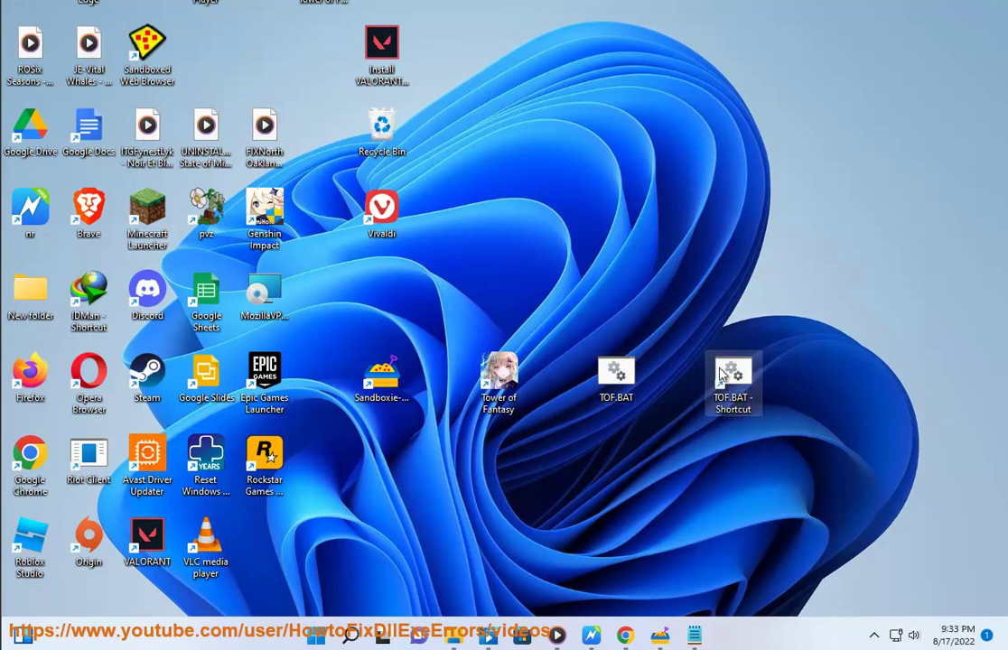
Open Change Icon from the TOF.BAT shortcut's Properties, ending on the SHELL32.dll icon list
{"action": "right_click", "coordinate": [726, 371]}
{"action": "left_click", "coordinate": [803, 290]}
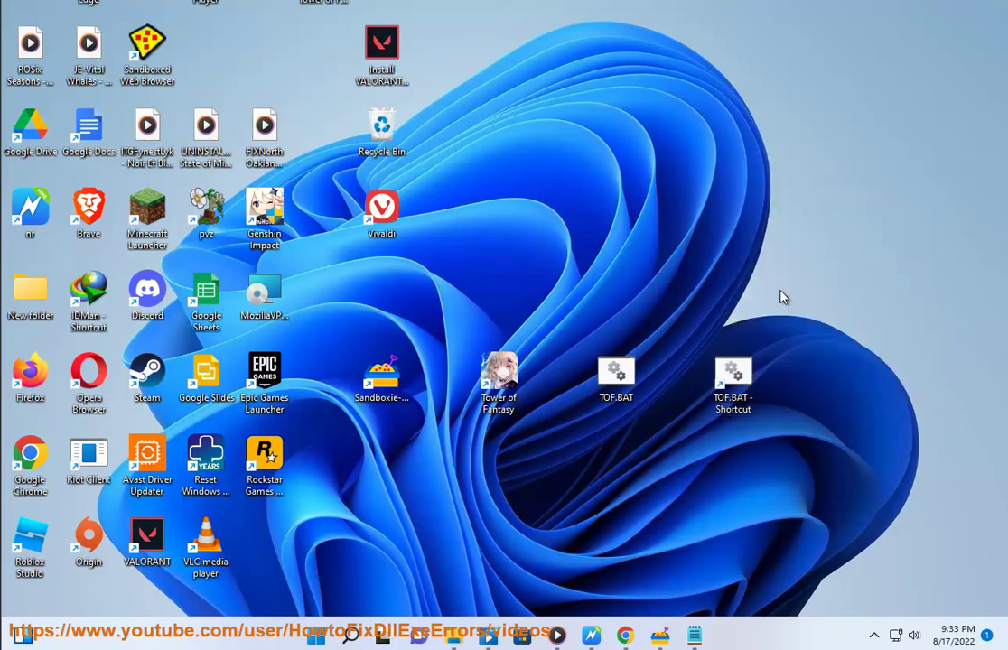
{"action": "left_click", "coordinate": [847, 487]}
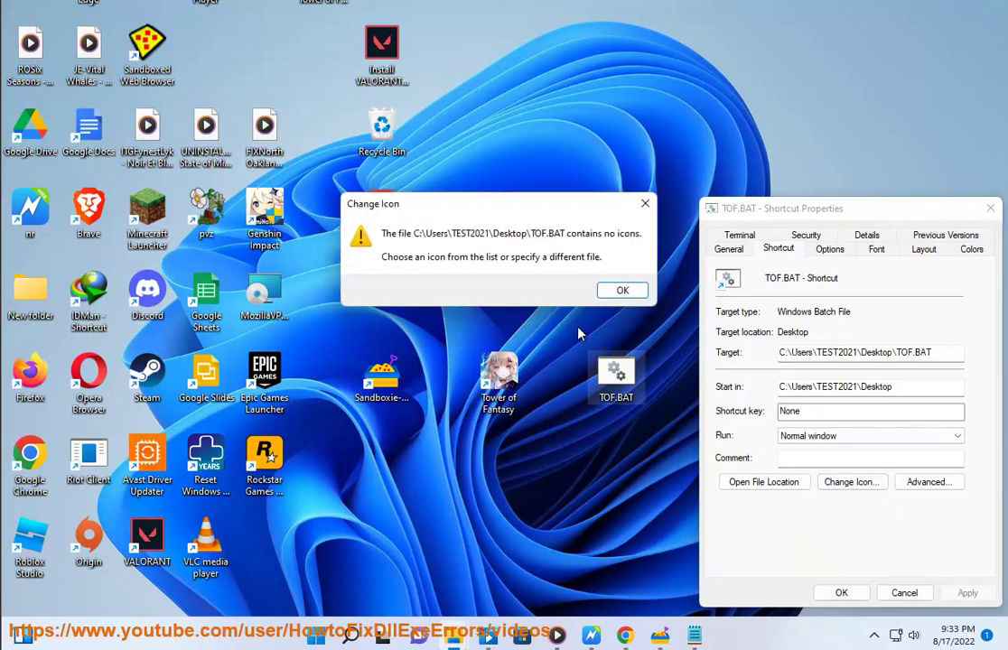
{"action": "left_click", "coordinate": [612, 293]}
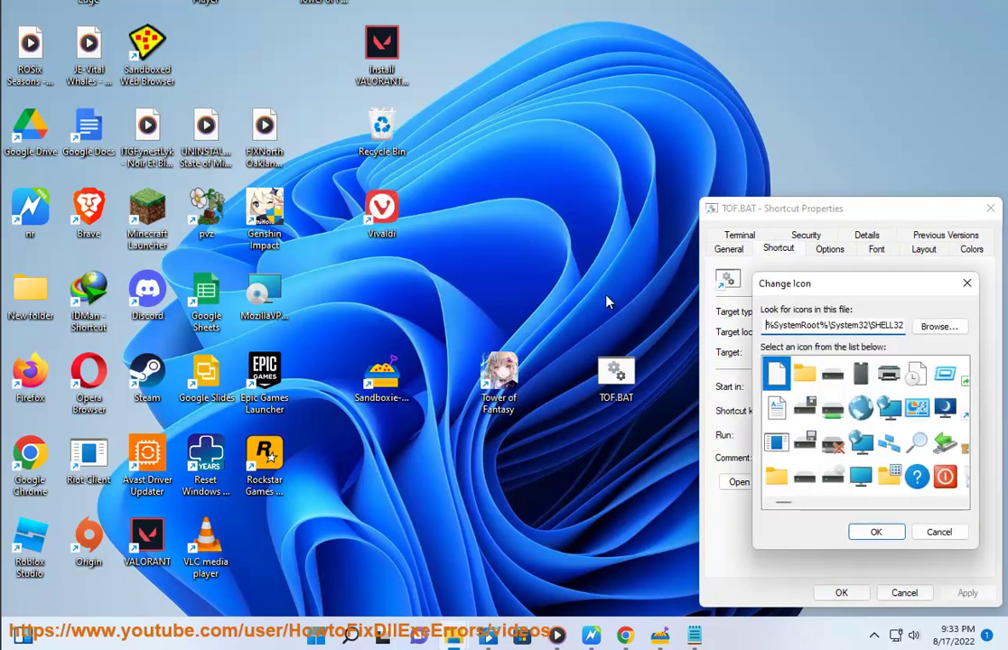
{"action": "left_click", "coordinate": [936, 327]}
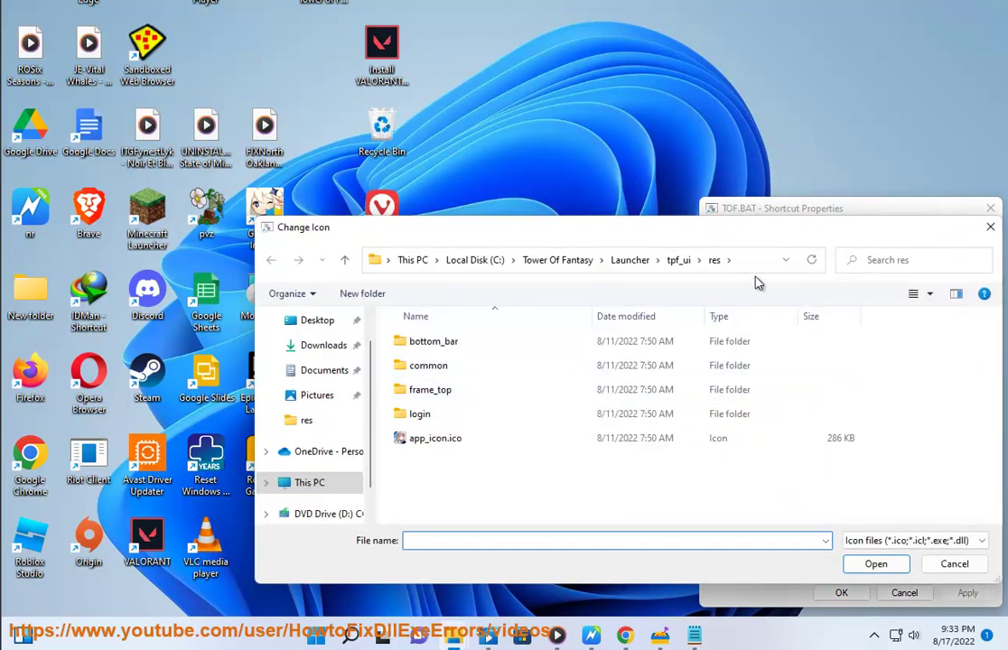
{"action": "left_click", "coordinate": [752, 262]}
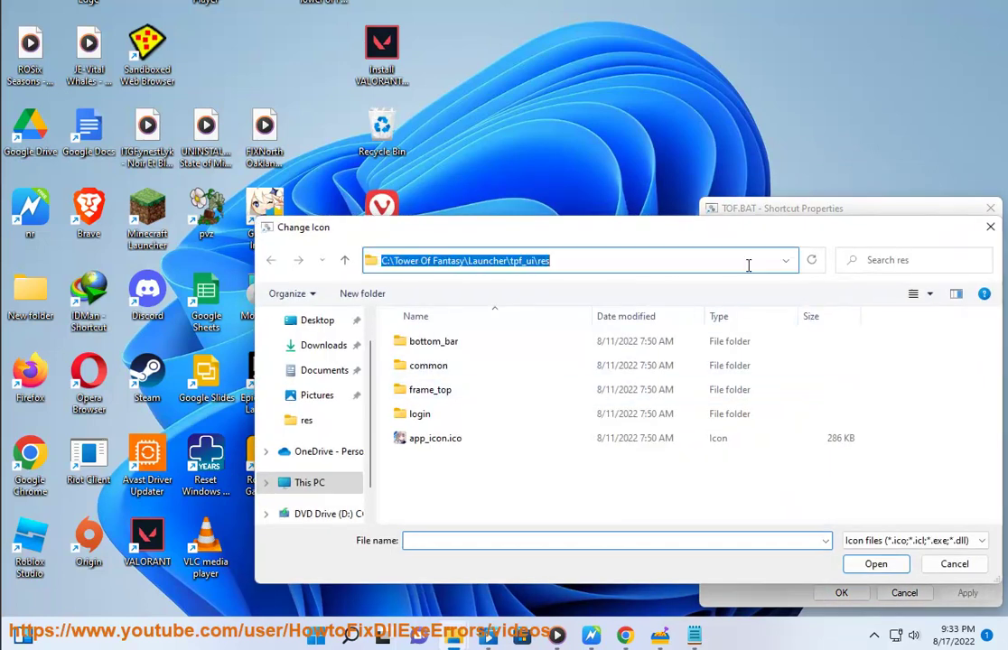
{"action": "left_click", "coordinate": [953, 565]}
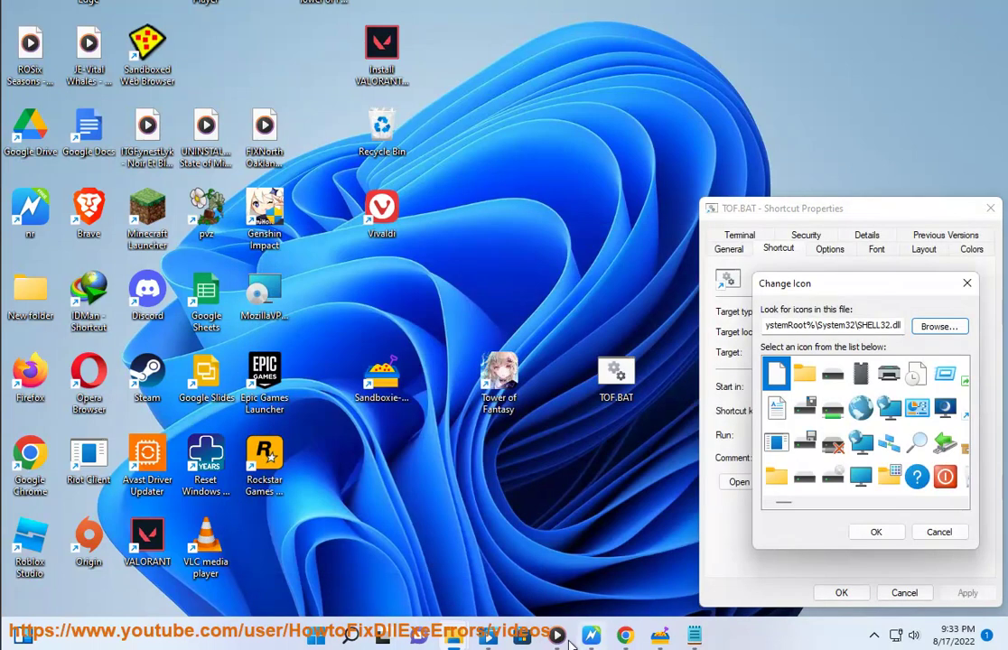
Navigate the Launcher window into tpf_ui\res and show its contents as large icons
{"action": "left_click", "coordinate": [489, 640]}
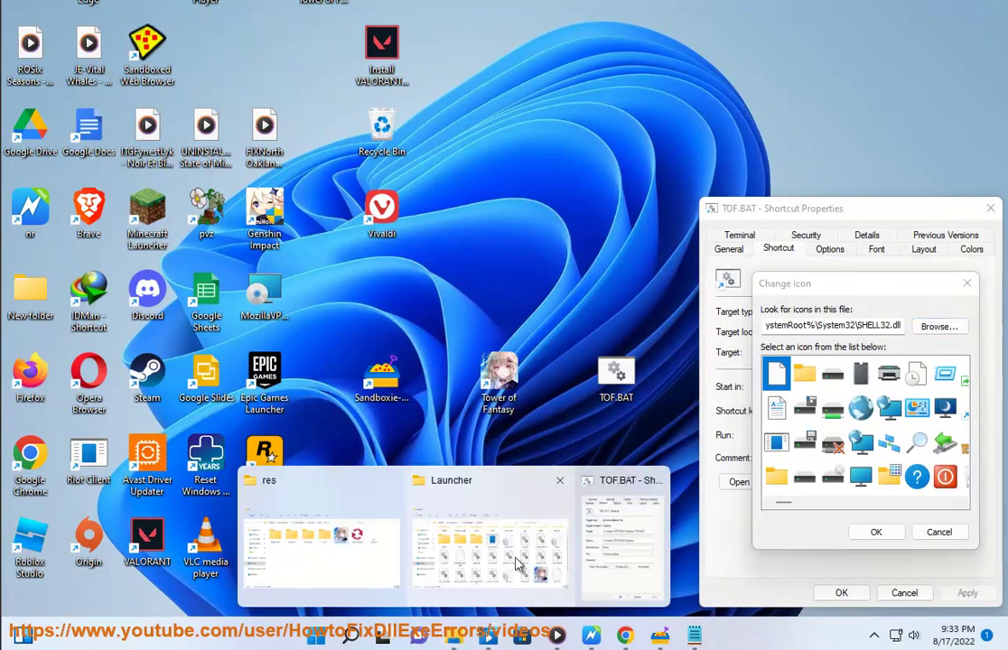
{"action": "left_click", "coordinate": [503, 497]}
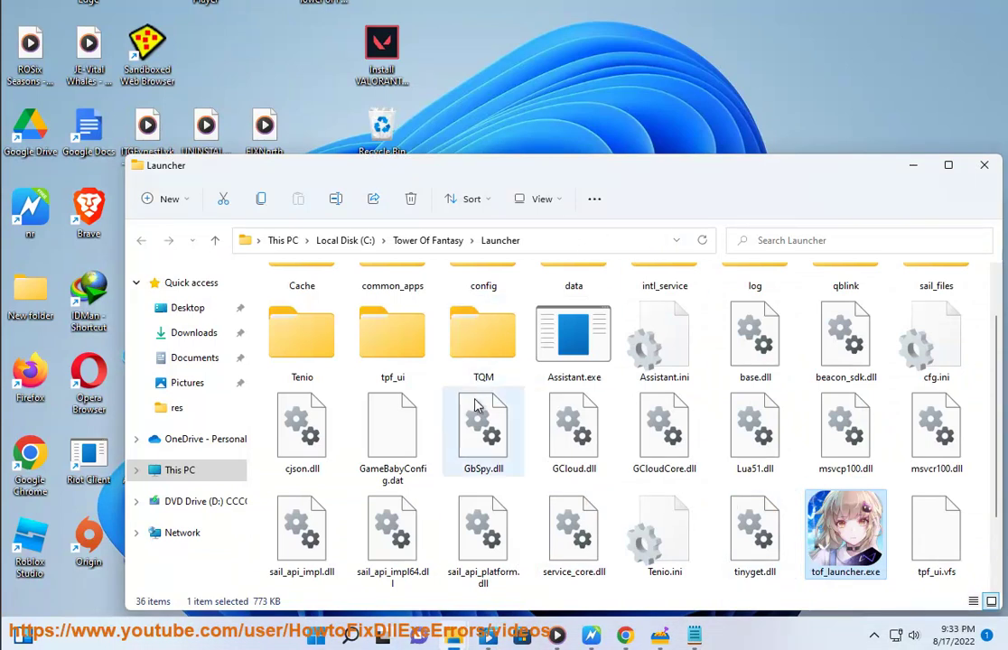
{"action": "left_click", "coordinate": [428, 348]}
{"action": "double_click", "coordinate": [401, 346]}
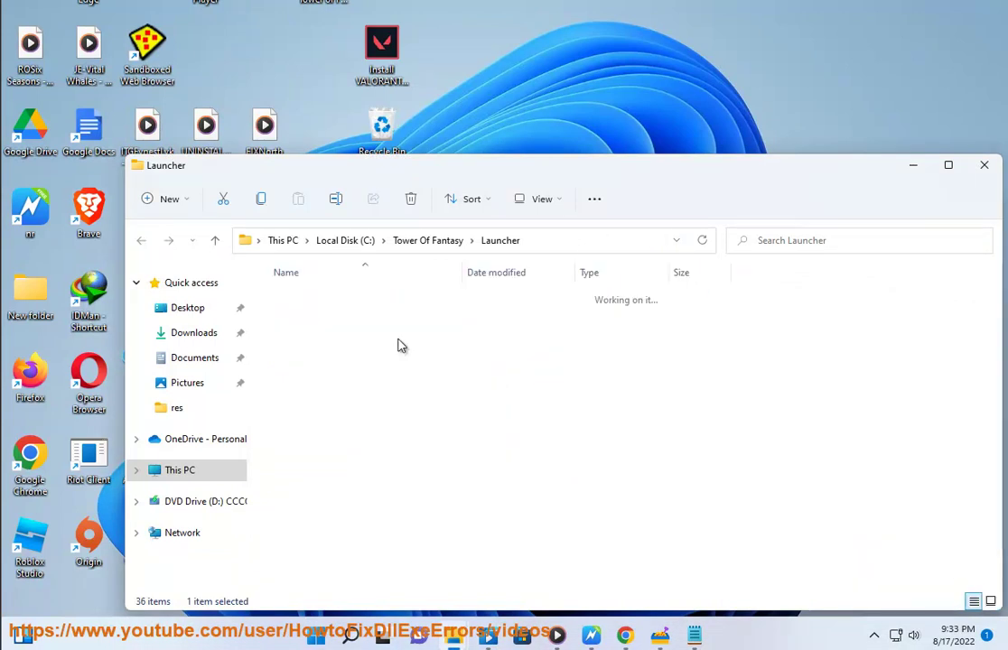
{"action": "left_click", "coordinate": [289, 299]}
{"action": "left_click", "coordinate": [566, 204]}
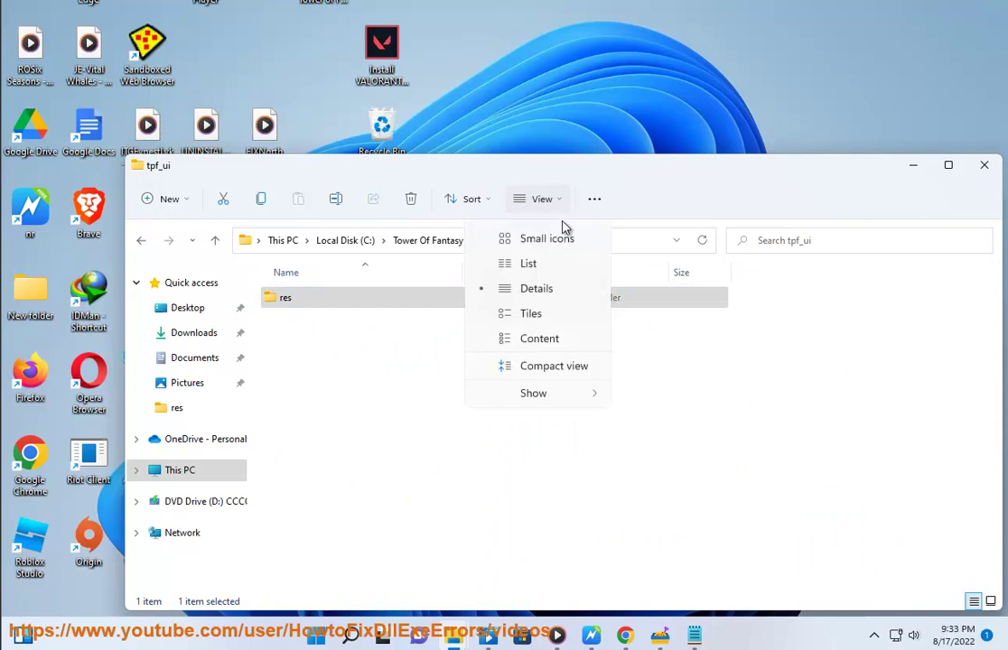
{"action": "left_click", "coordinate": [561, 265]}
{"action": "double_click", "coordinate": [342, 320]}
{"action": "left_click", "coordinate": [315, 397]}
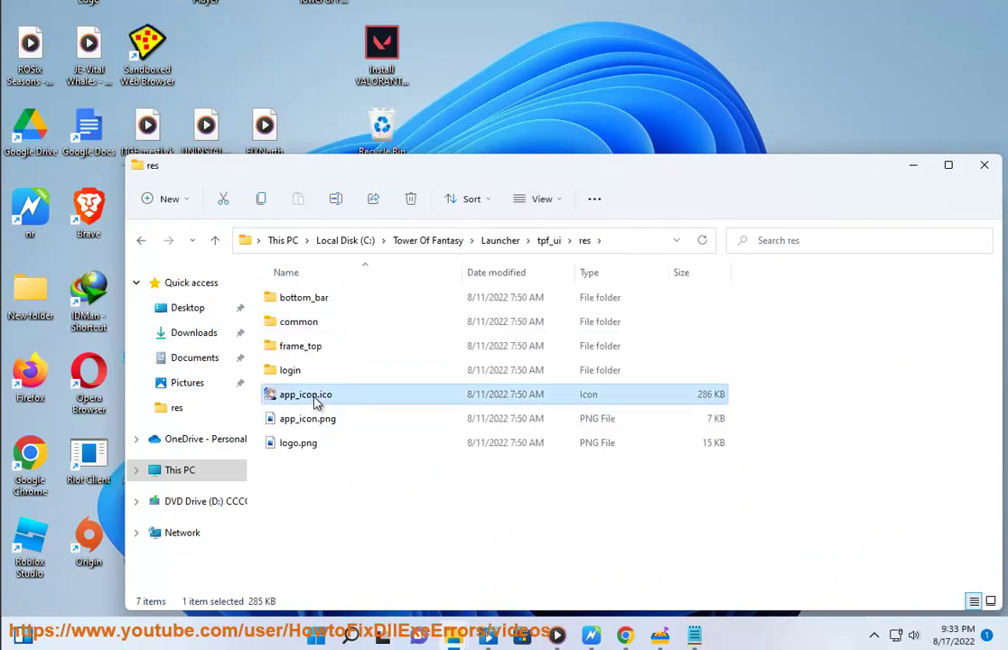
{"action": "left_click", "coordinate": [544, 199]}
{"action": "left_click", "coordinate": [524, 261]}
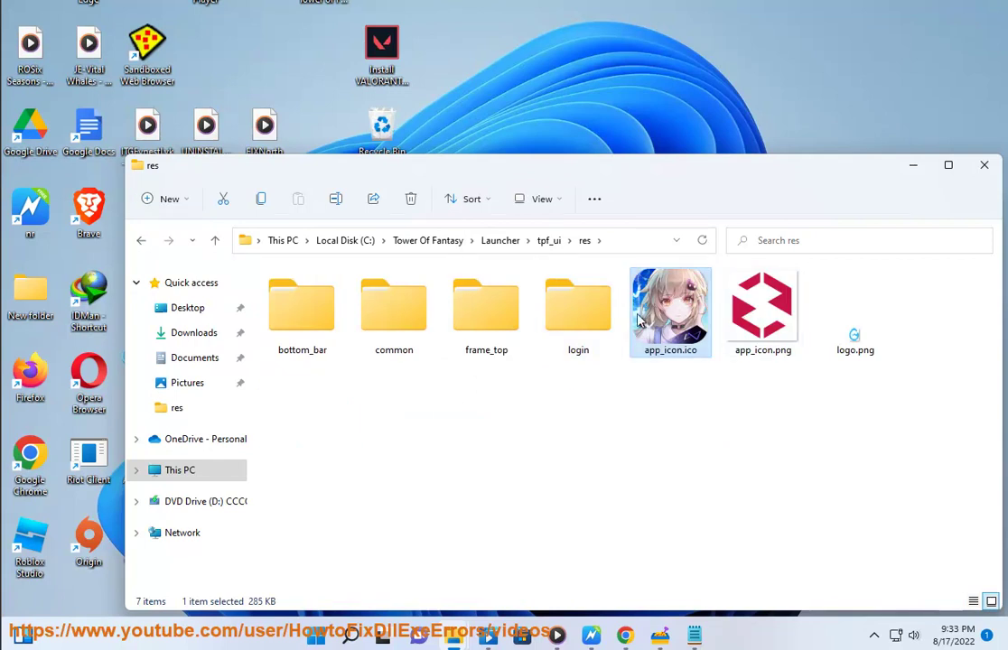
{"action": "left_click", "coordinate": [381, 242]}
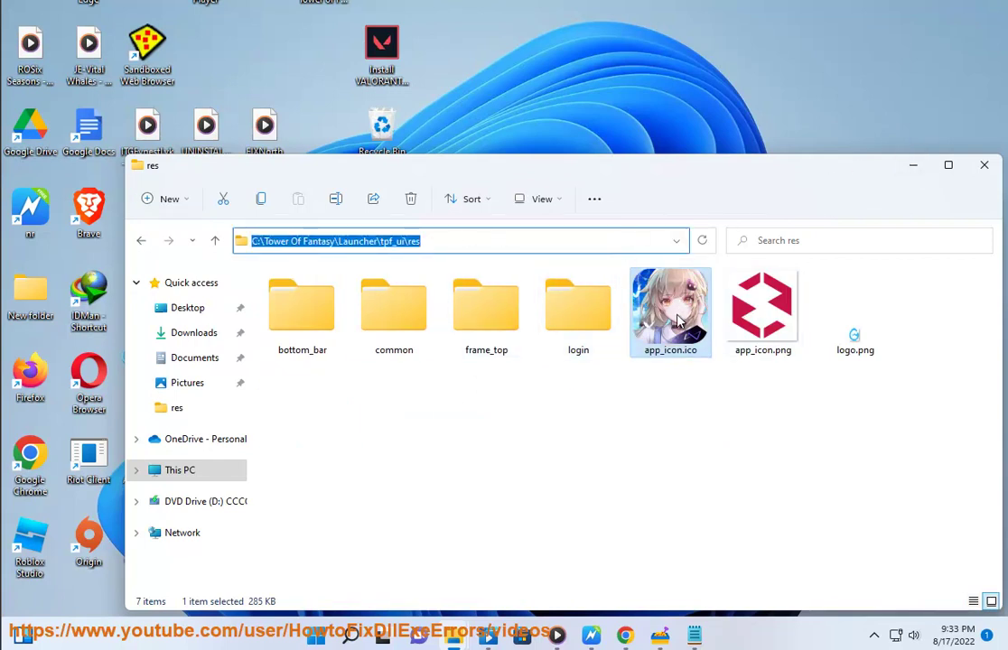
Copy app_icon.ico's location C:\Tower Of Fantasy\Launcher\tpf_ui\res from its Properties
{"action": "right_click", "coordinate": [713, 312]}
{"action": "left_click", "coordinate": [726, 479]}
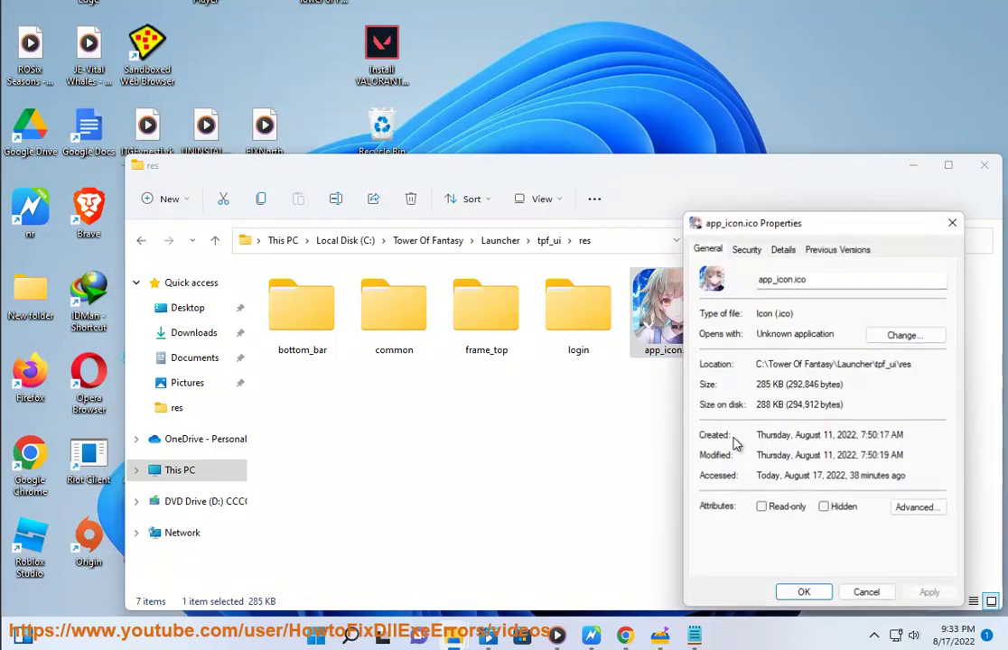
{"action": "left_click_drag", "start_coordinate": [912, 365], "coordinate": [753, 370]}
{"action": "right_click", "coordinate": [755, 371]}
{"action": "left_click", "coordinate": [800, 415]}
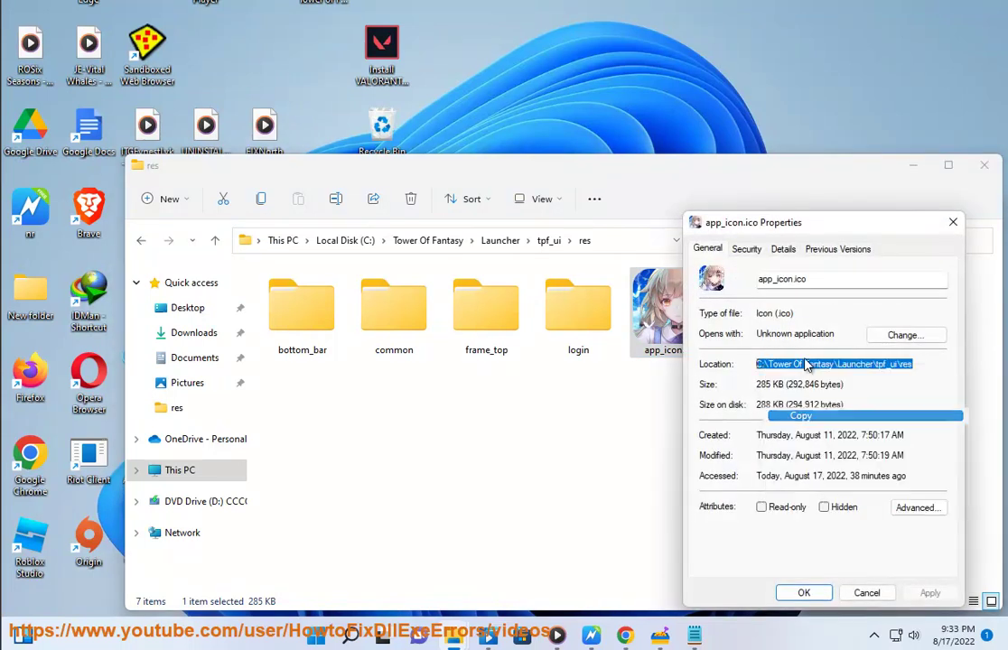
Set the shortcut's icon to app_icon.ico from the pasted tpf_ui\res path and confirm both dialogs
{"action": "left_click", "coordinate": [952, 226]}
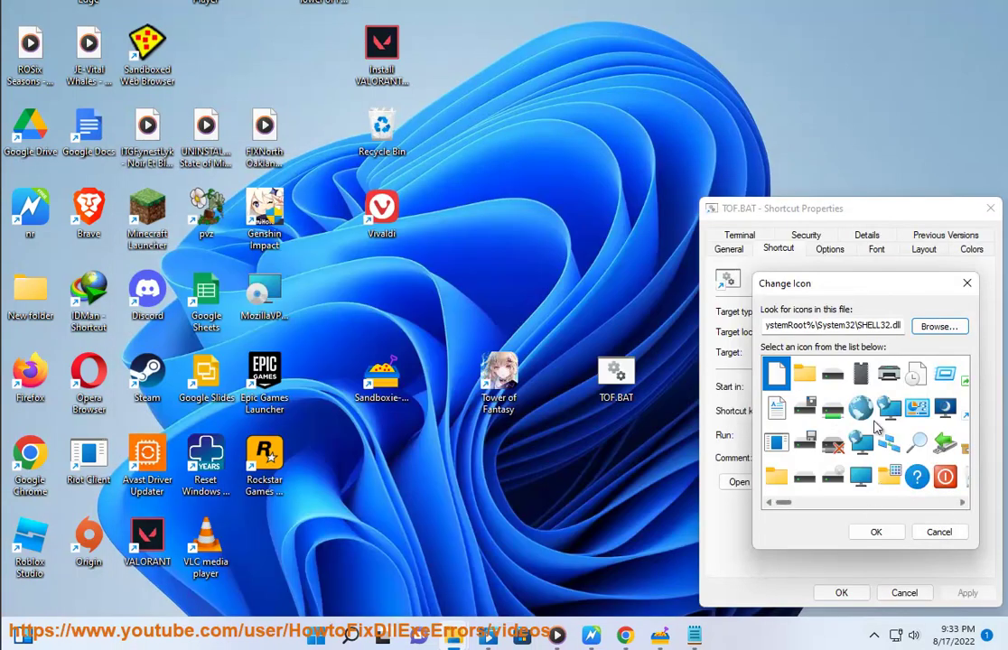
{"action": "left_click_drag", "start_coordinate": [903, 326], "coordinate": [625, 330]}
{"action": "key", "text": "BackSpace"}
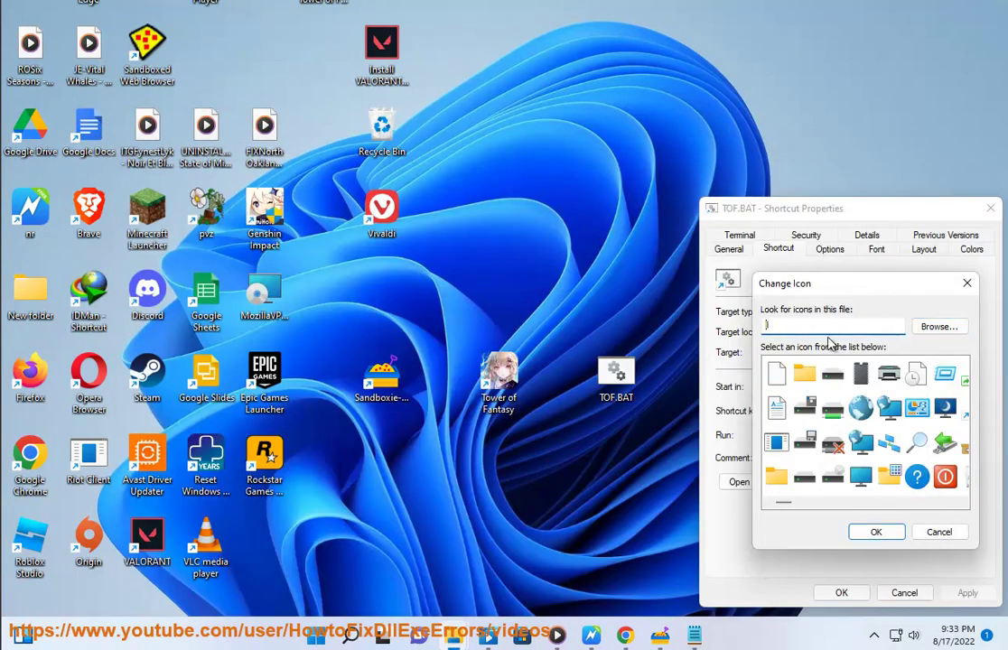
{"action": "key", "text": "ctrl+v"}
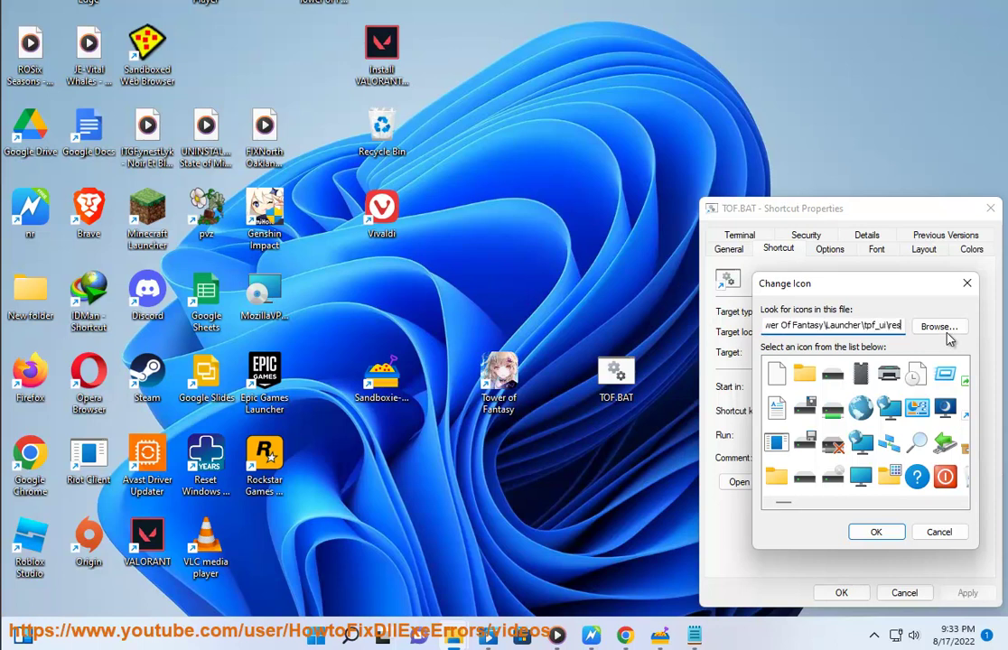
{"action": "left_click", "coordinate": [938, 326]}
{"action": "left_click", "coordinate": [477, 444]}
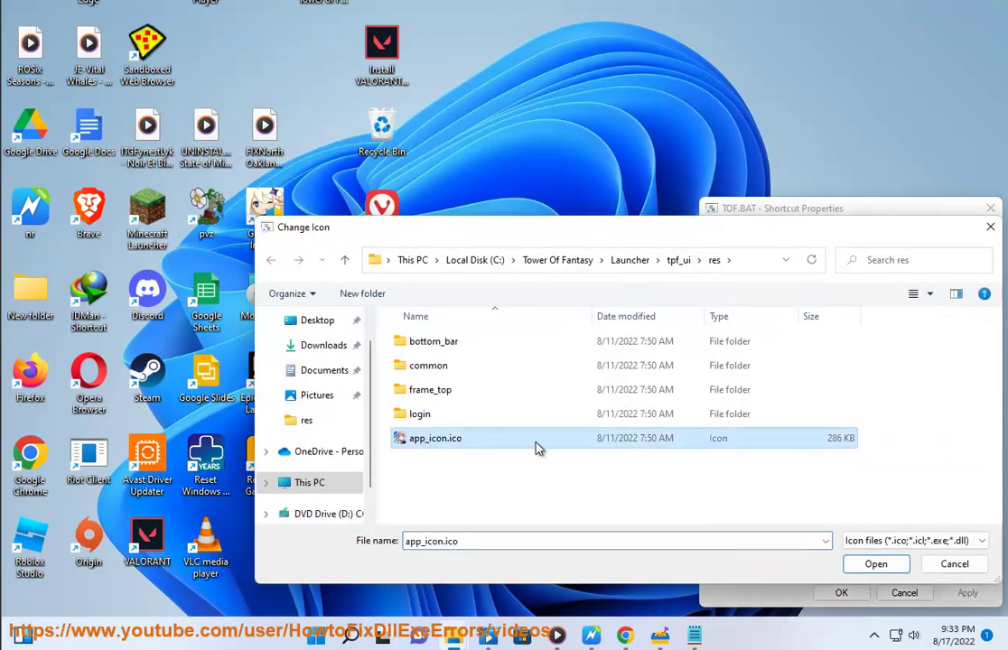
{"action": "left_click", "coordinate": [869, 564]}
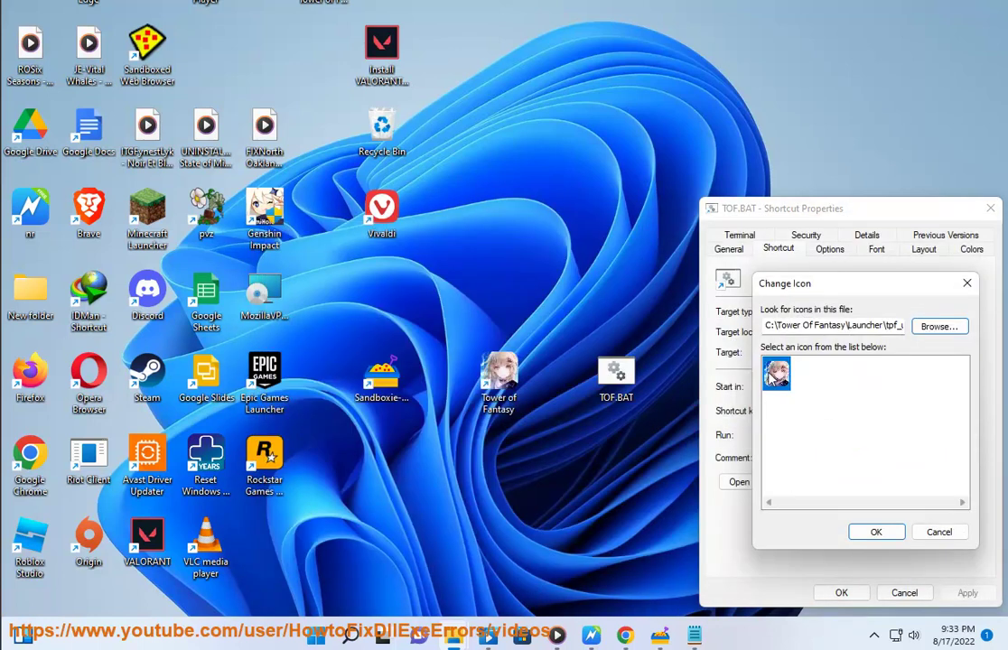
{"action": "left_click", "coordinate": [875, 533]}
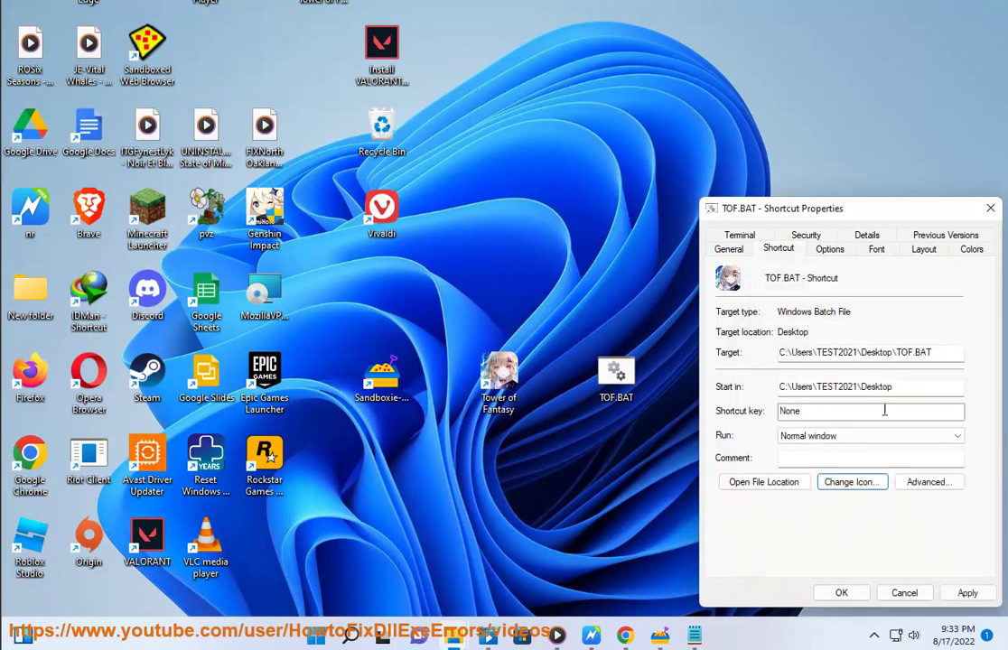
{"action": "left_click", "coordinate": [841, 592]}
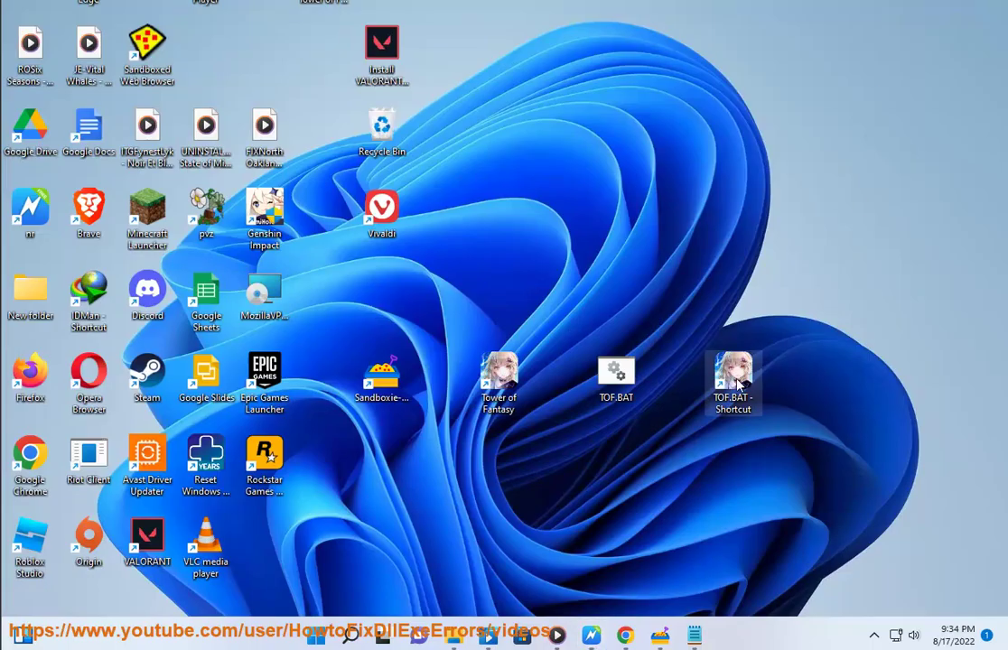
Run TOF.BAT - Shortcut as administrator and approve the Command Processor UAC prompt
{"action": "right_click", "coordinate": [735, 383]}
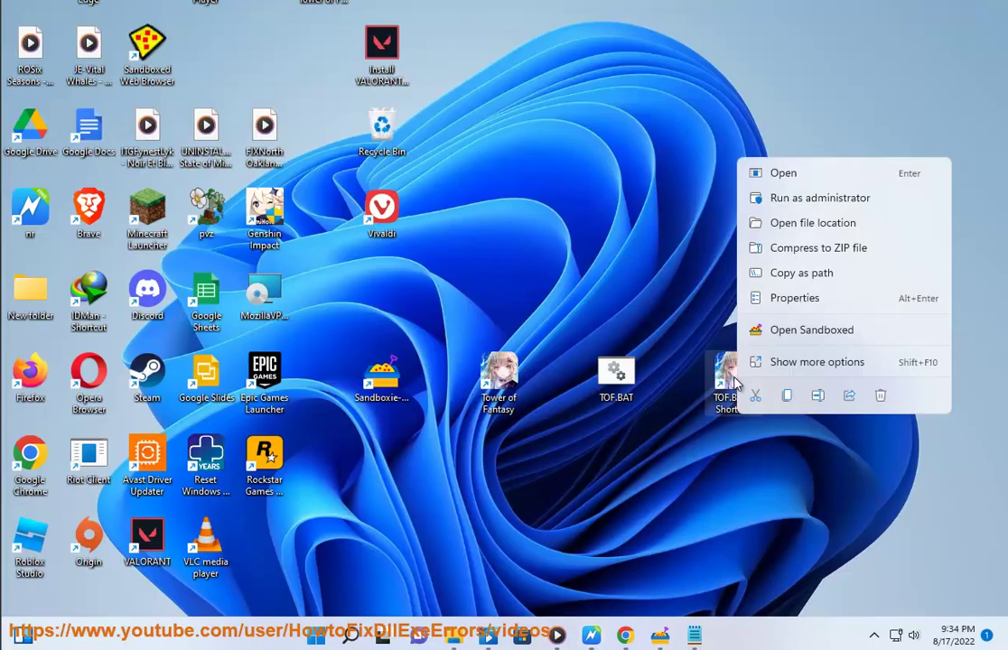
{"action": "left_click", "coordinate": [833, 201]}
{"action": "left_click", "coordinate": [348, 346]}
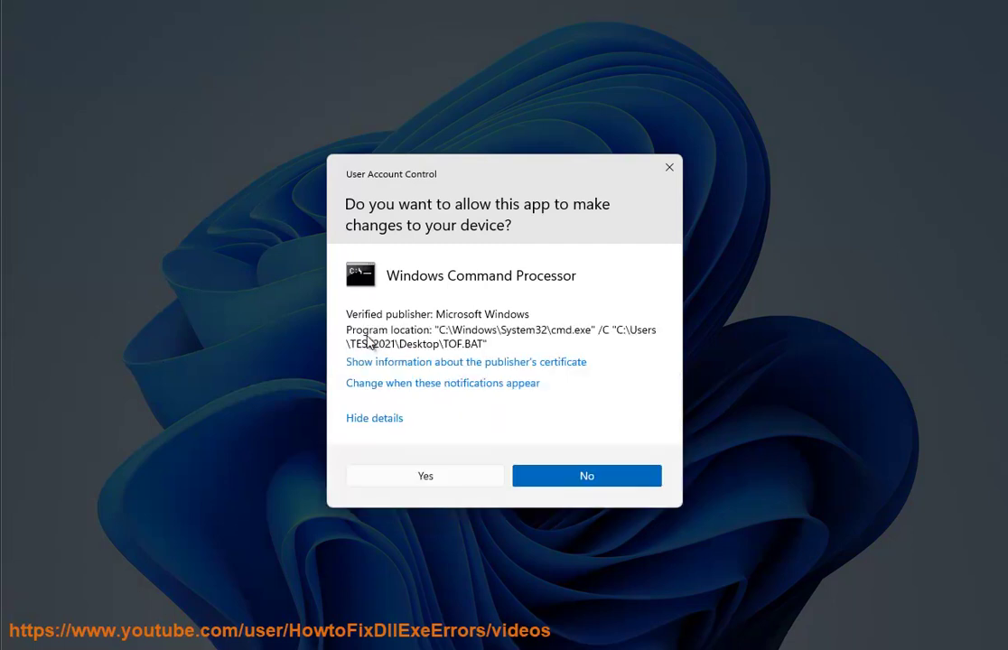
{"action": "left_click", "coordinate": [398, 477]}
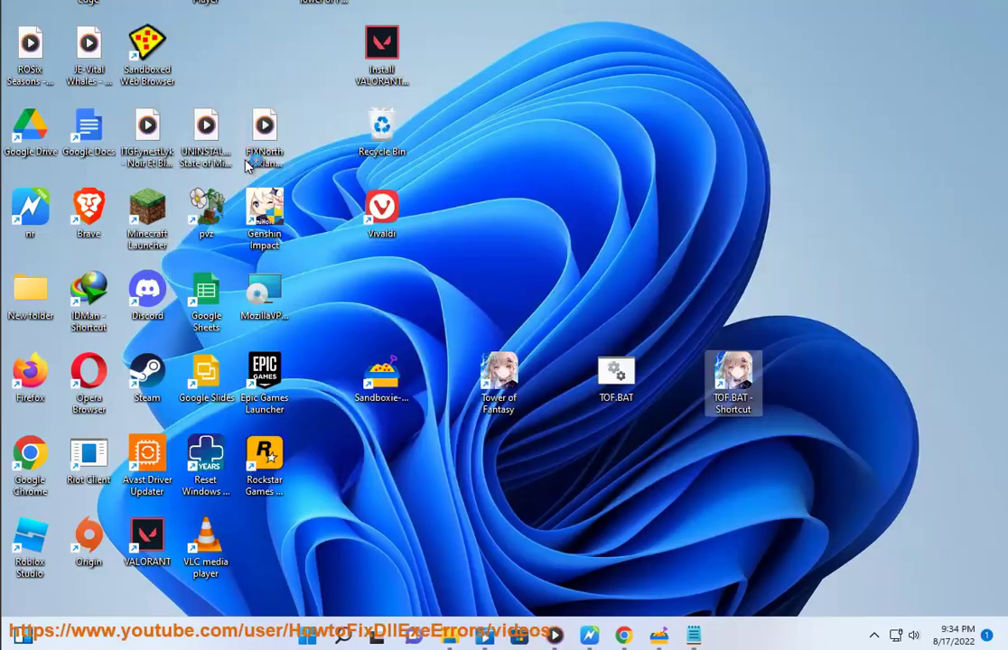